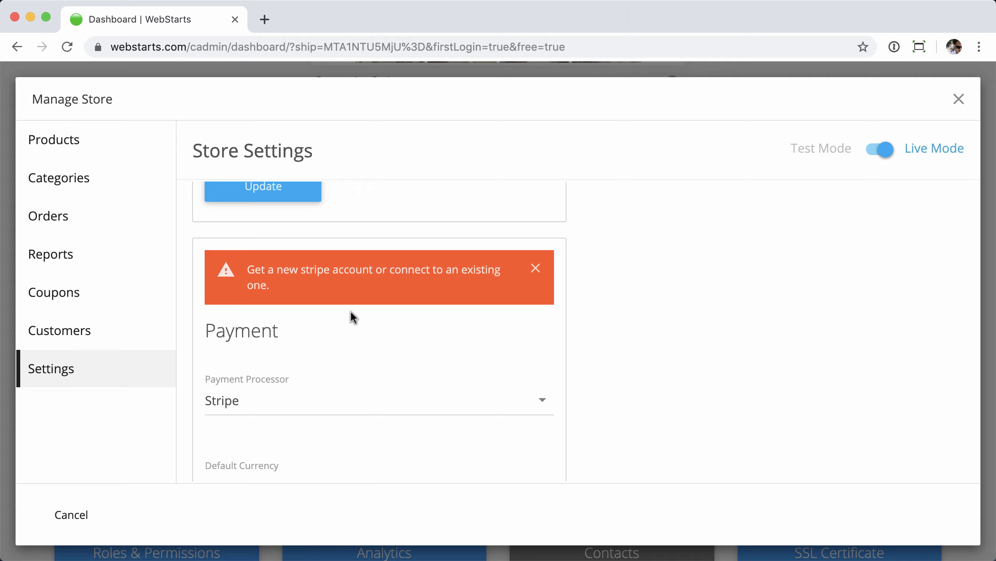
- Launch new Stripe account setup from the orange alert in the store settings
click(352, 275)
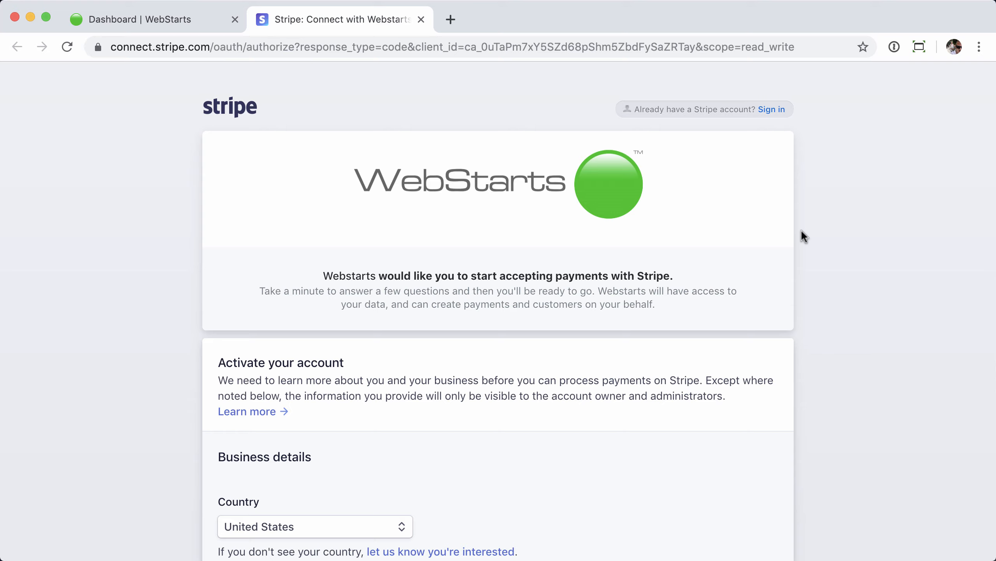
- Scroll down the Stripe Connect page to the Business details section
scroll(802, 232, down, 9)
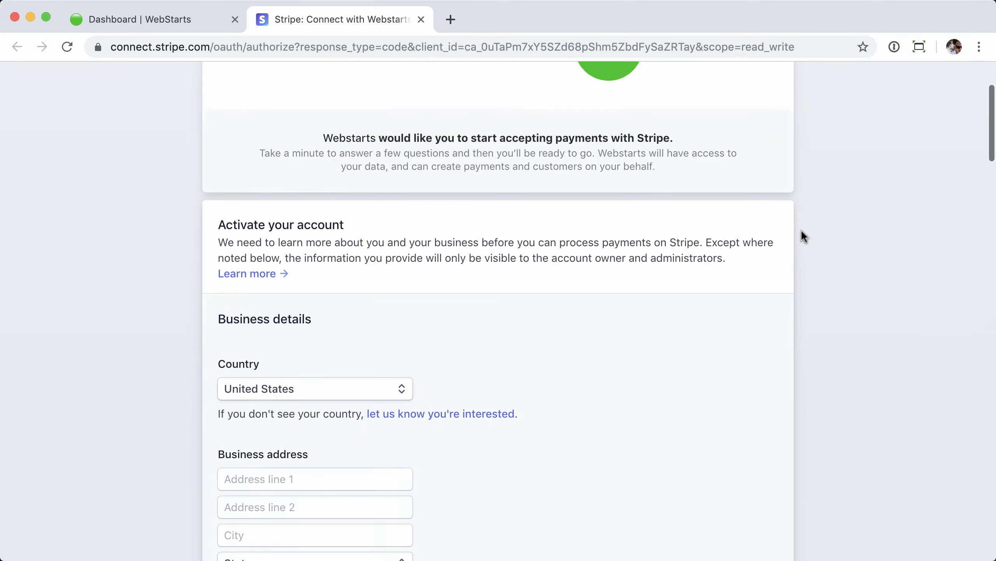
scroll(802, 231, down, 3)
scroll(802, 232, up, 2)
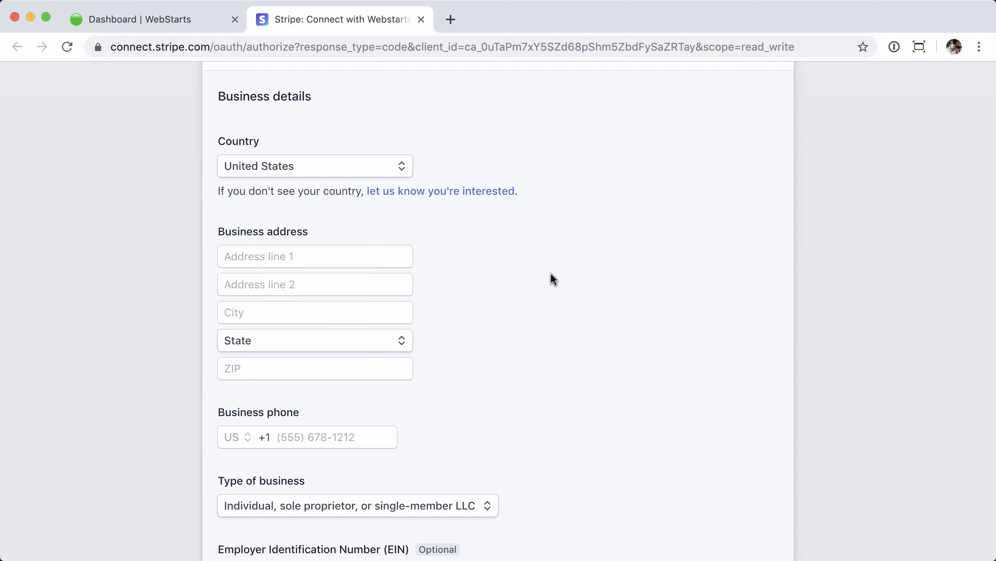
scroll(553, 279, down, 1)
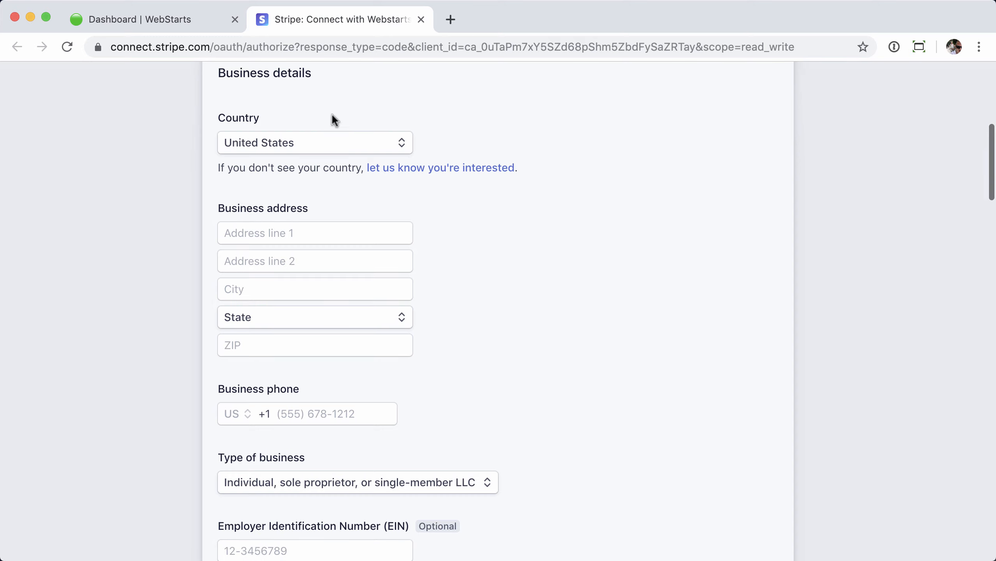
scroll(613, 280, down, 5)
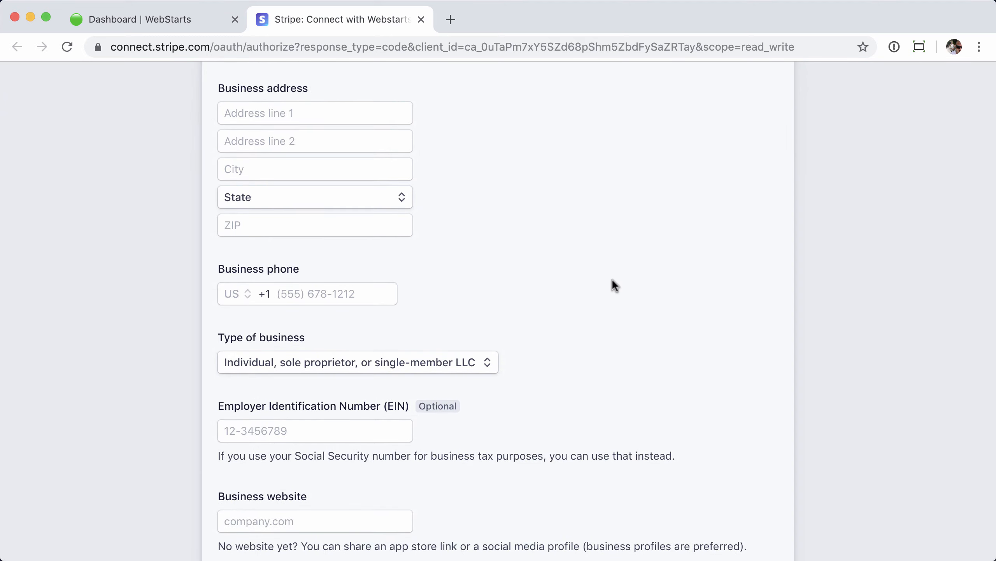
- Enter the business street address, city, state, ZIP code and business phone number
click(321, 117)
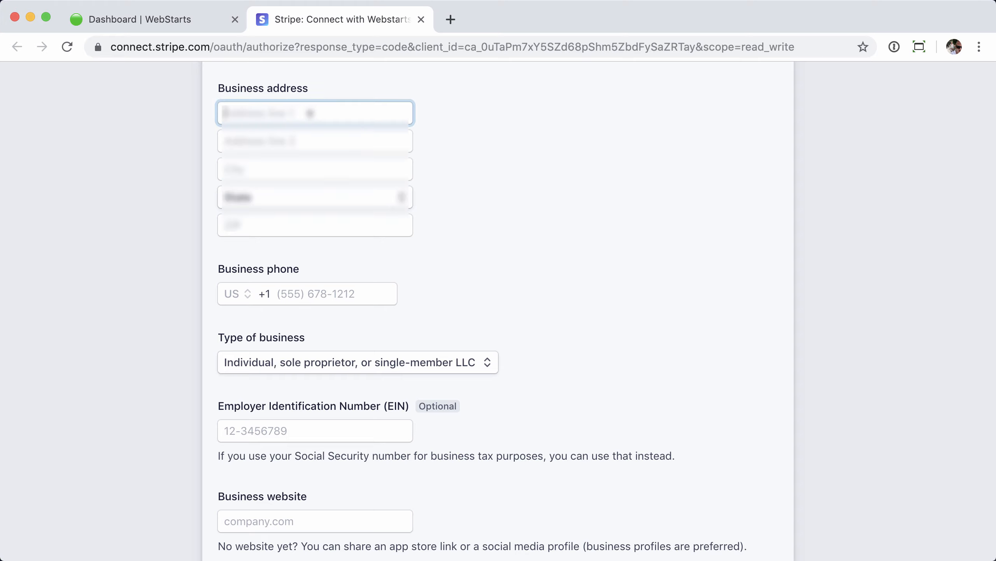
text([unreadable])
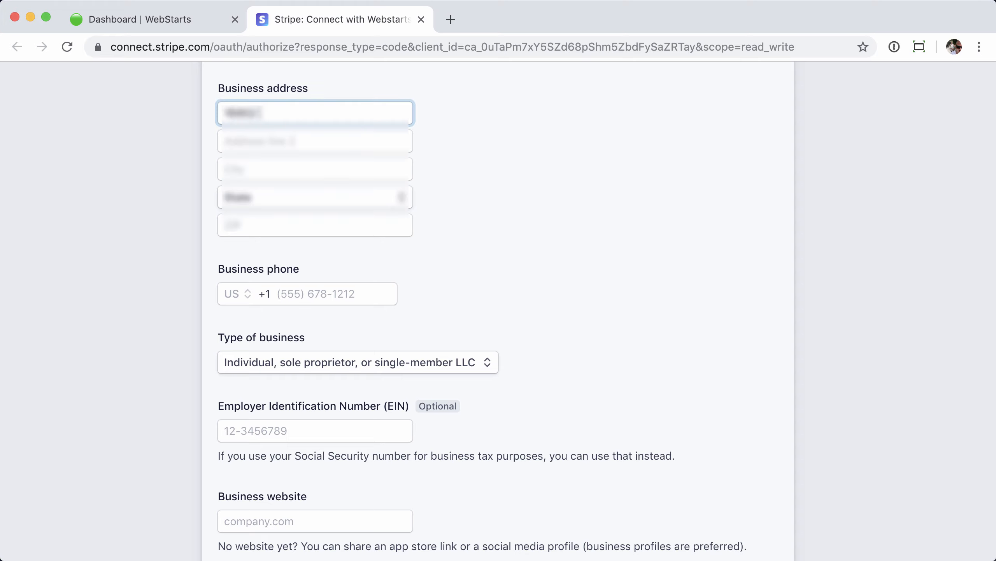
text([unreadable])
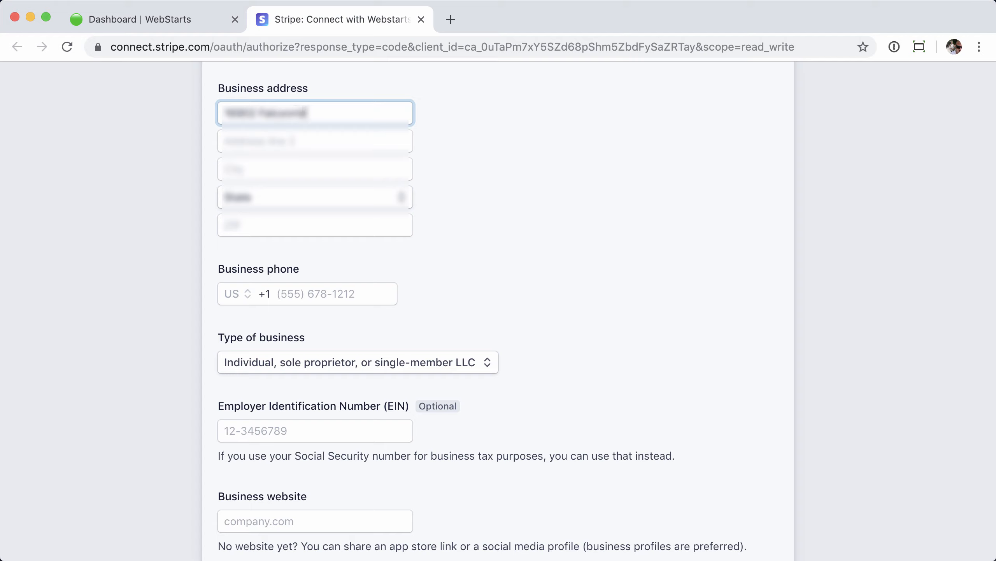
key(Tab)
key(Tab)
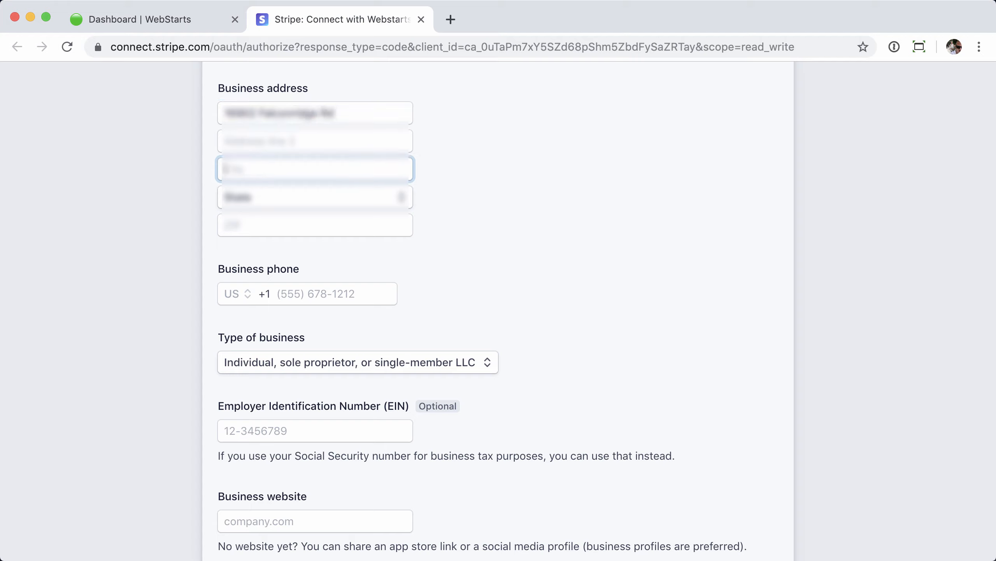
text(Lashia)
key(Tab)
key(f)
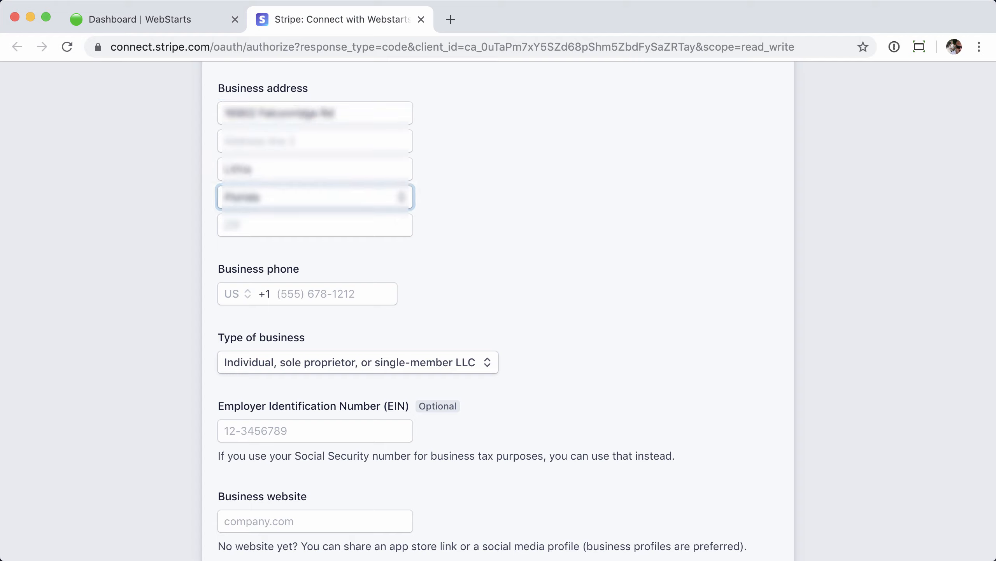
key(Tab)
text(33547)
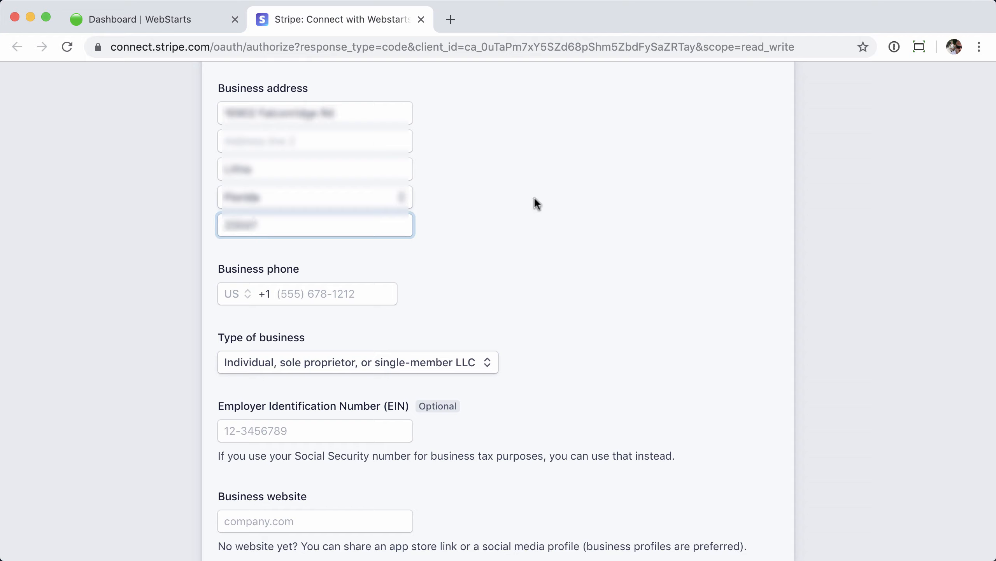
key(Tab)
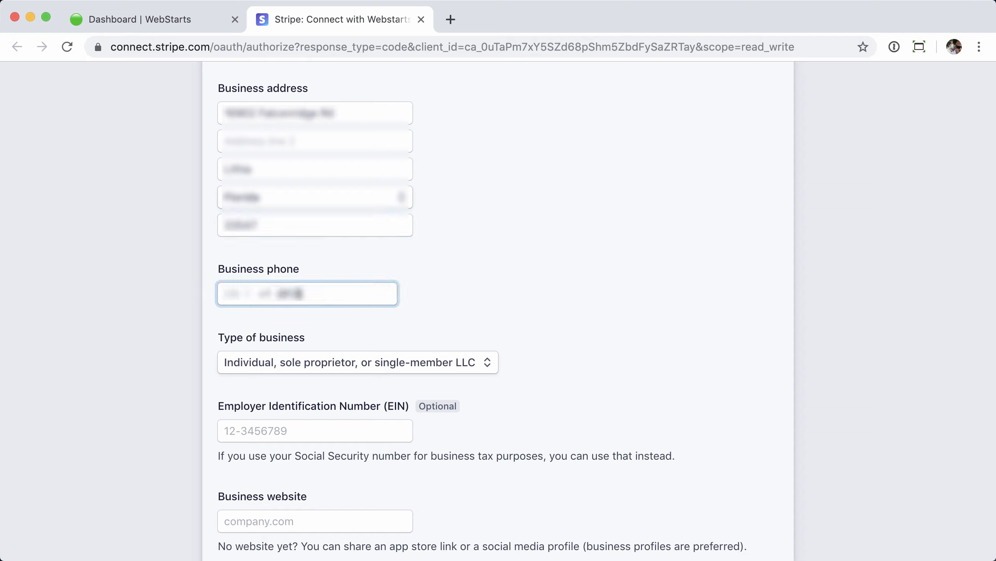
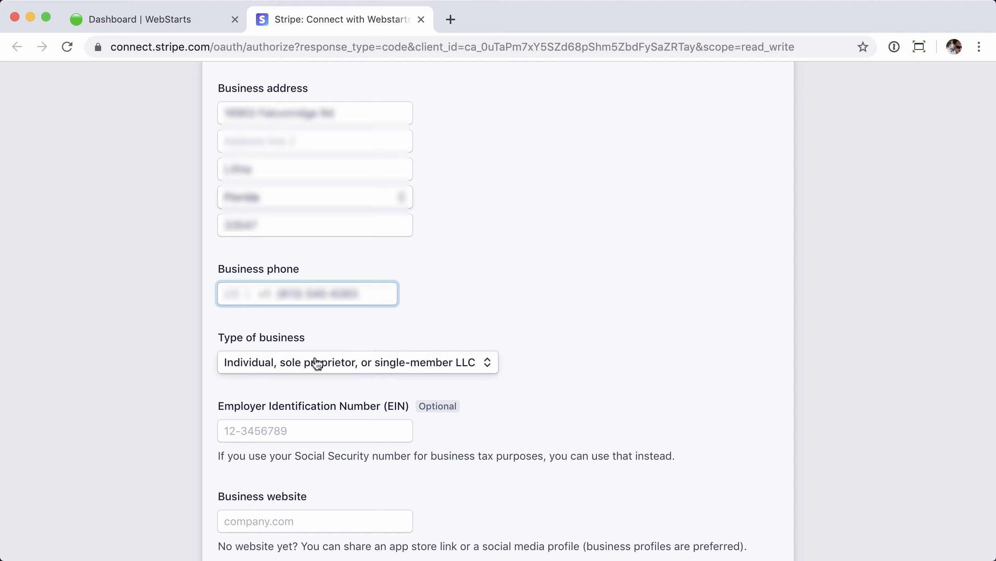
- Enter the Employer Identification Number and leave the business type as Individual/sole proprietor
click(298, 418)
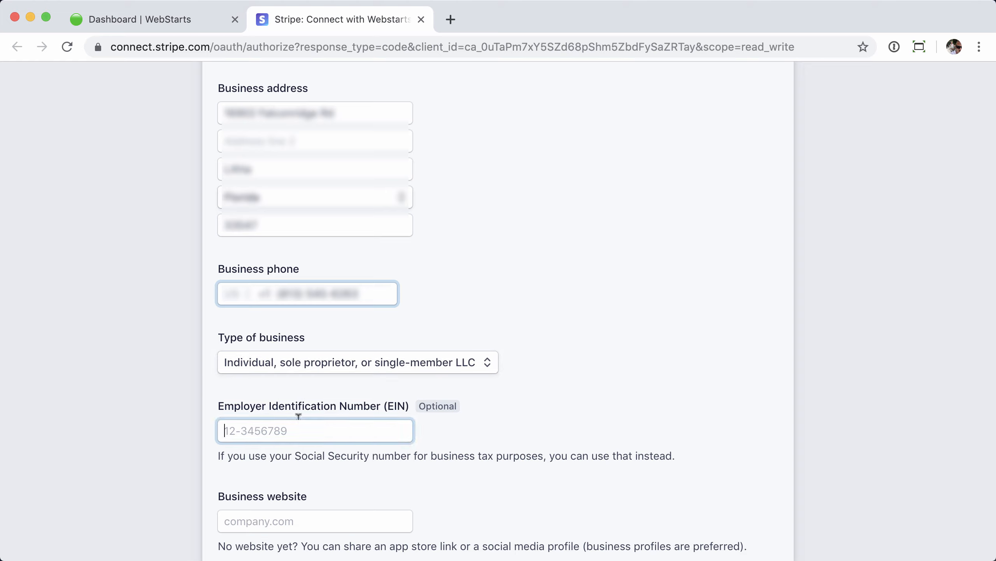
text(•••••)
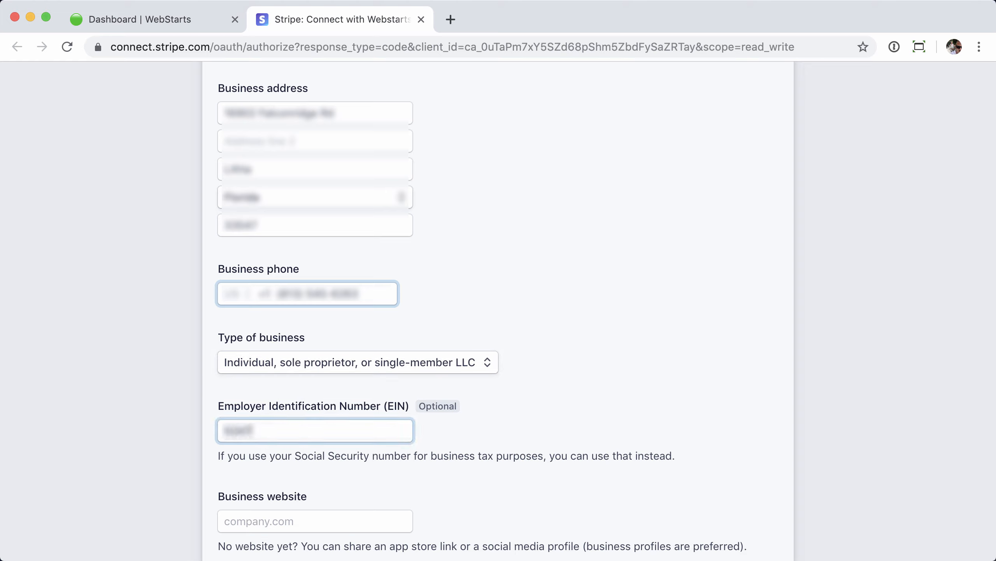
text(••••)
click(382, 362)
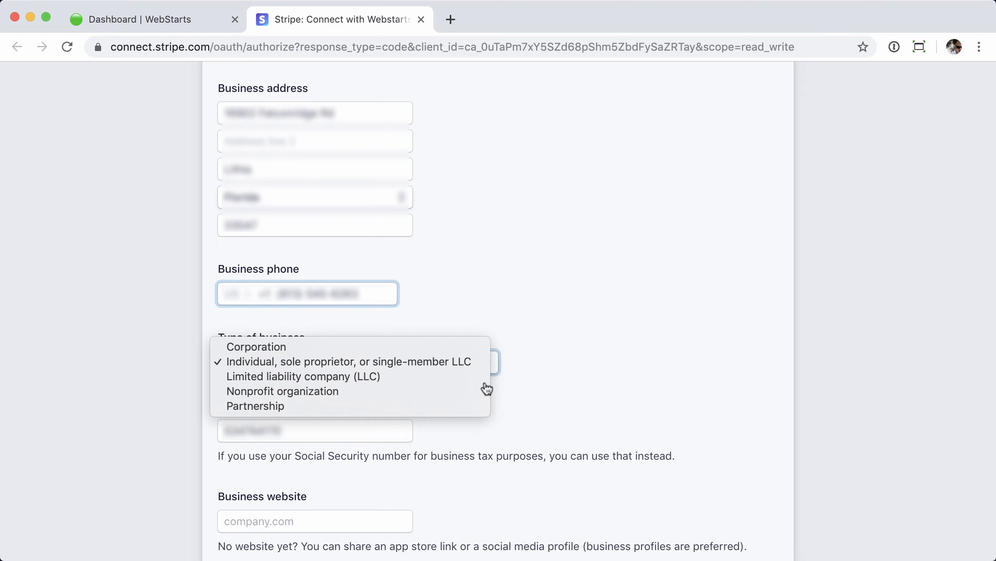
click(558, 371)
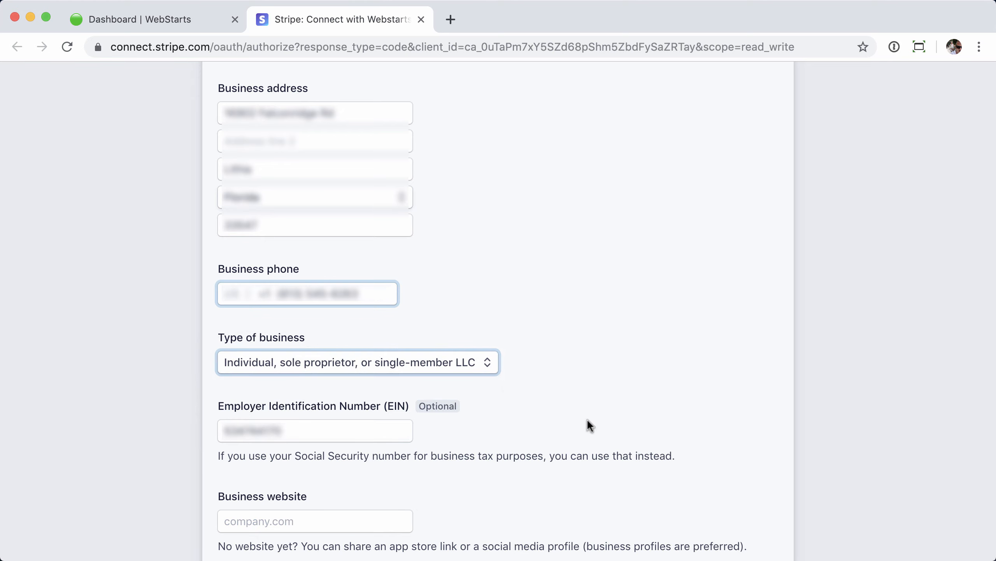
- Paste the store's website address and choose Transportation > Ridesharing as the industry
scroll(587, 418, down, 6)
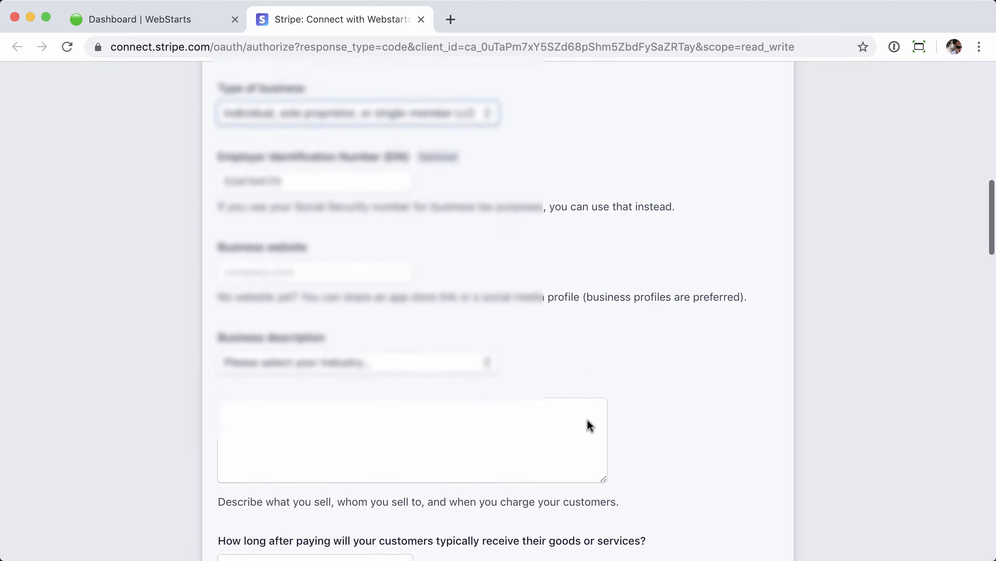
scroll(587, 419, down, 4)
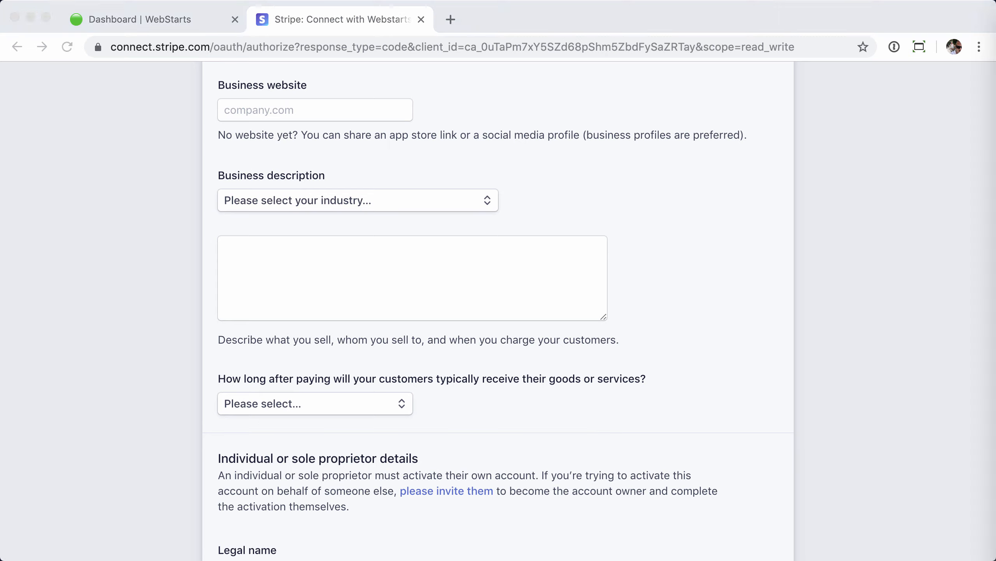
click(295, 100)
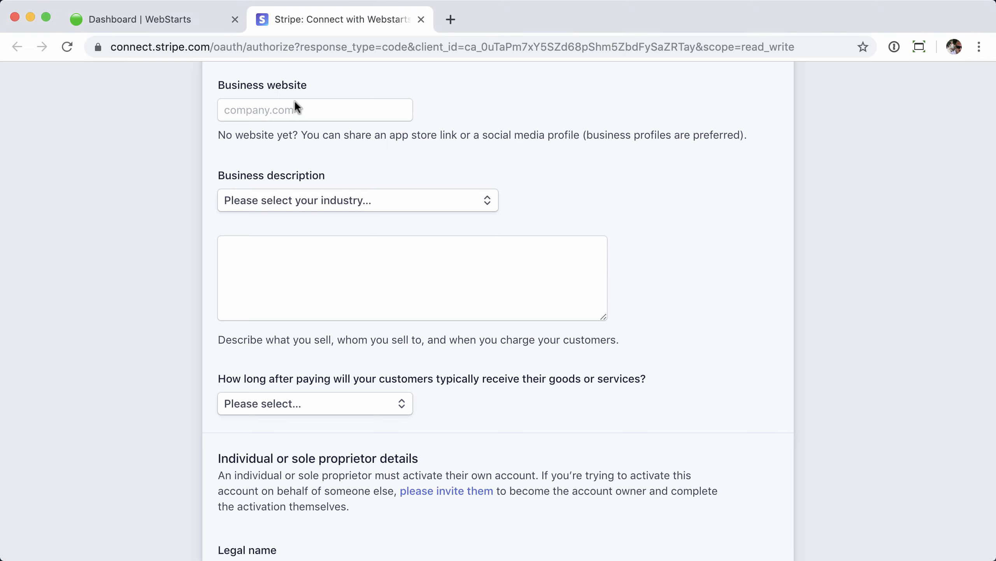
click(295, 99)
text(https://www.floridacampers.net/)
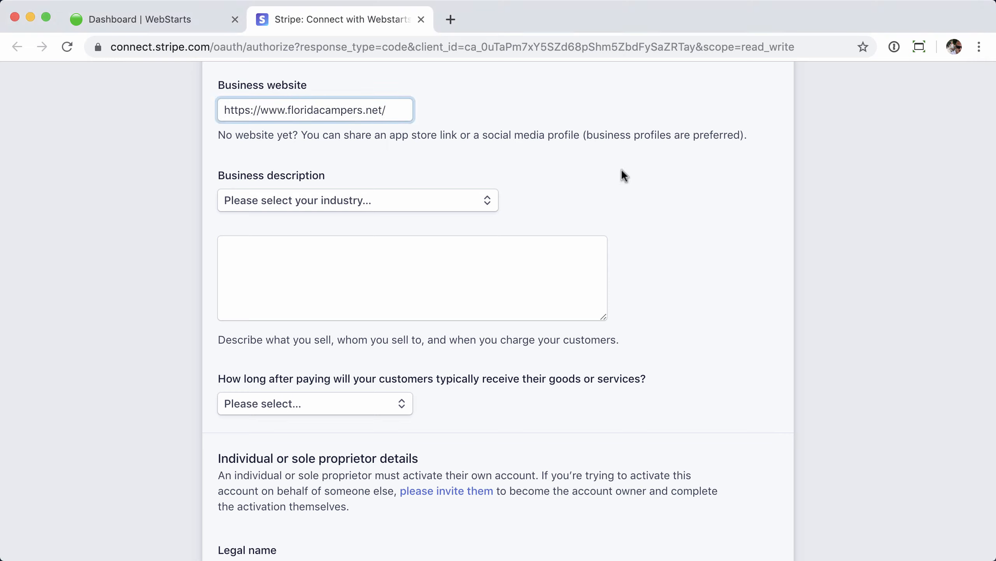
click(549, 221)
click(356, 201)
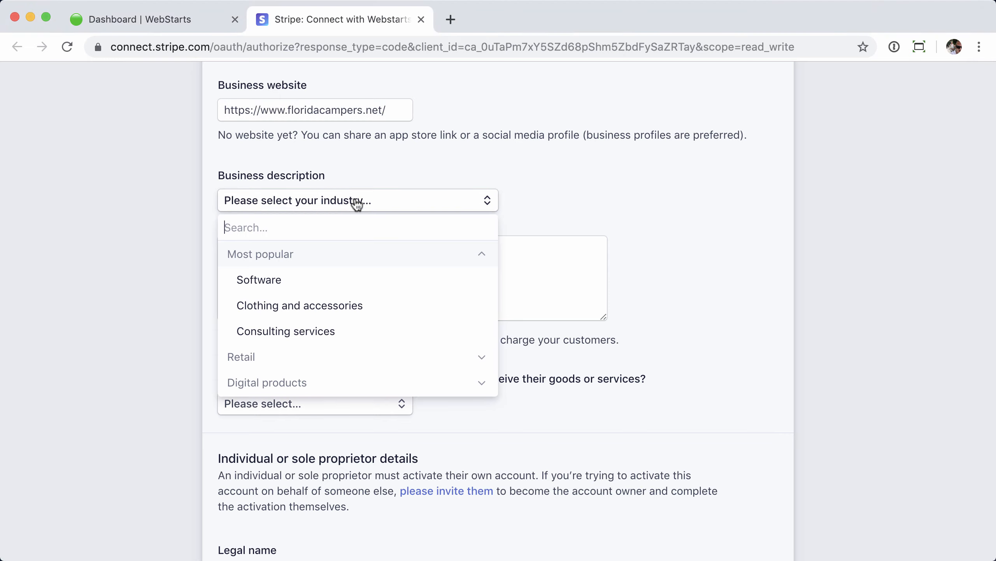
scroll(371, 312, down, 2)
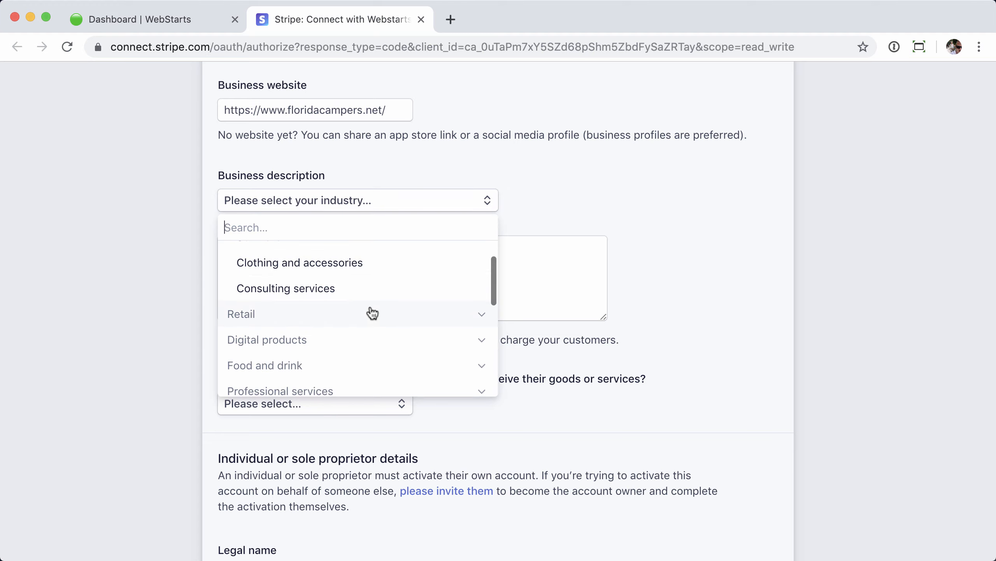
scroll(372, 313, down, 4)
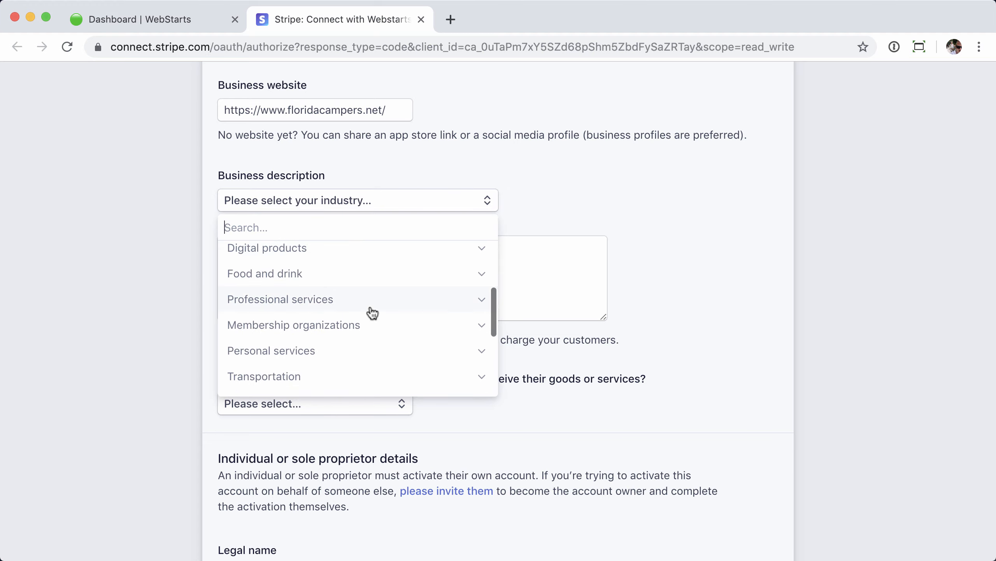
scroll(377, 310, down, 4)
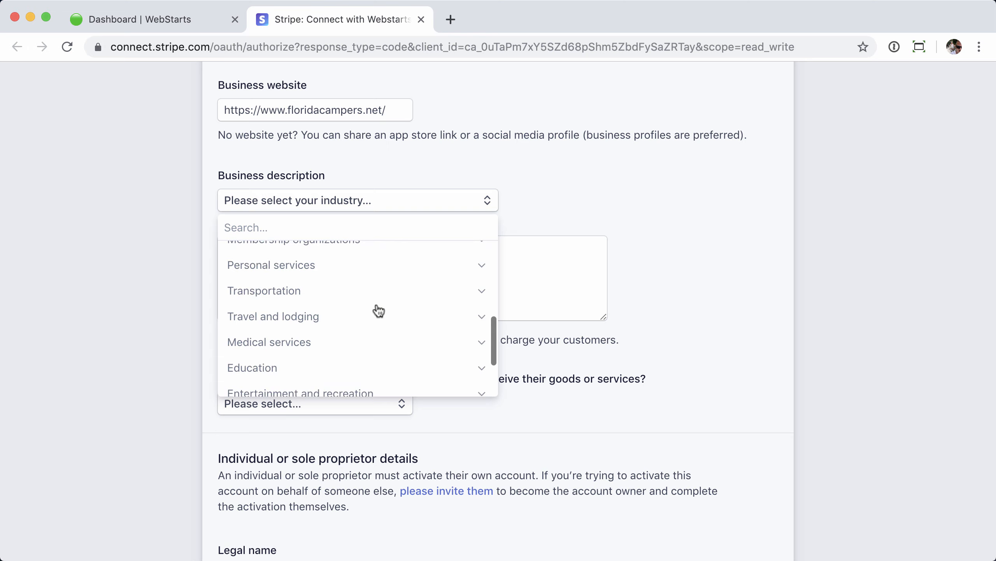
click(300, 291)
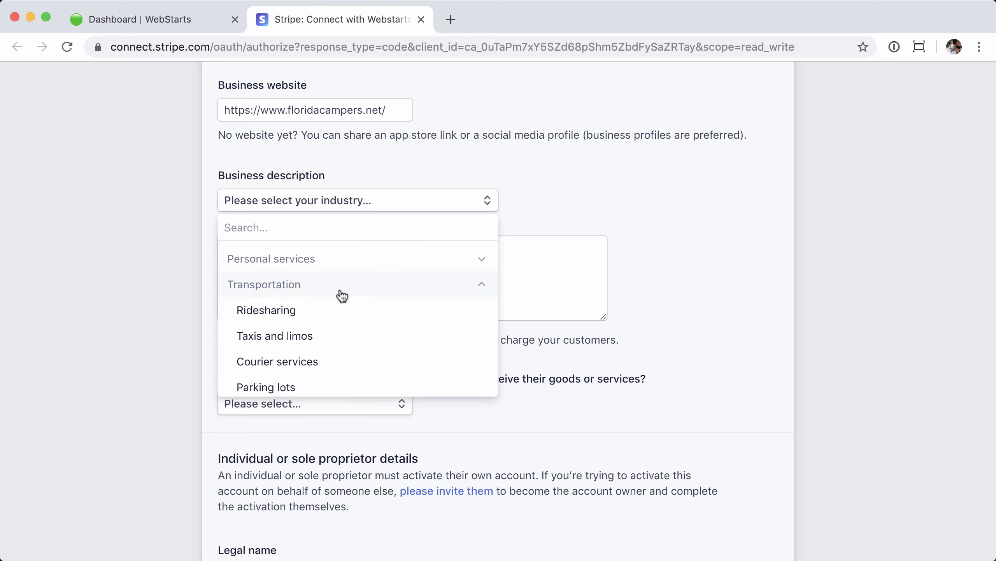
click(283, 320)
- Describe what the business sells as 'RV Rentals' and bring up the delivery-time choices
click(301, 289)
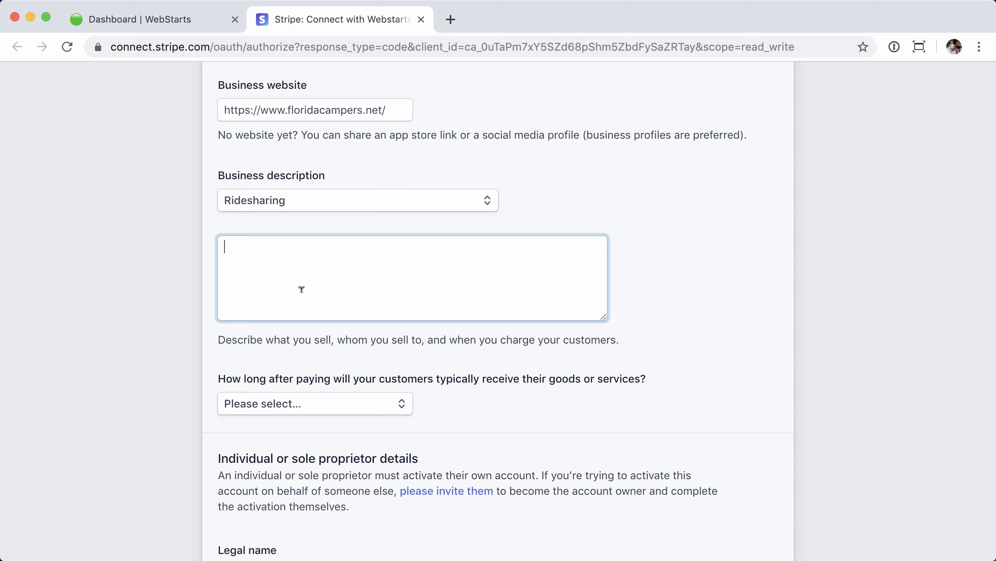
text(RV Rentals)
click(772, 367)
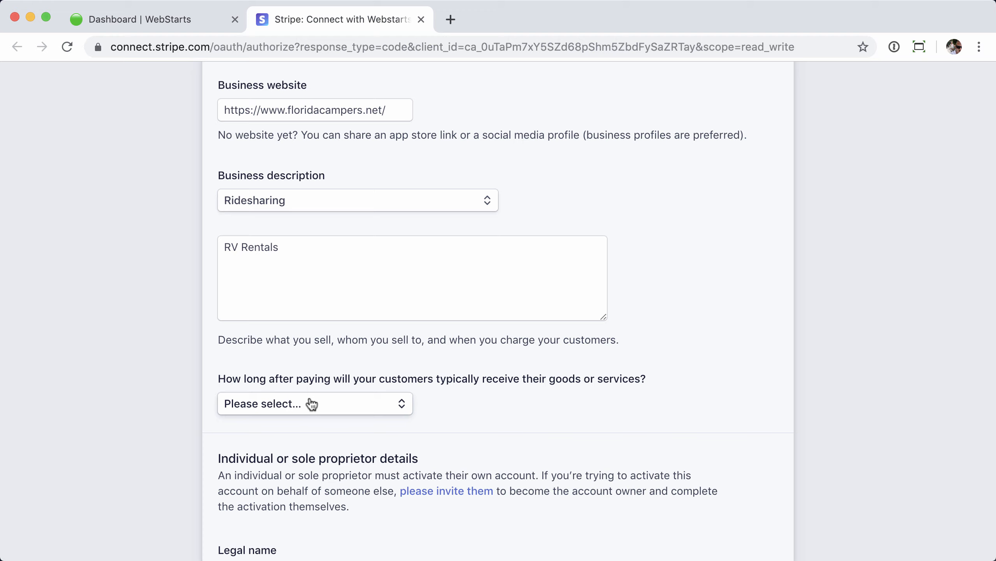
click(341, 403)
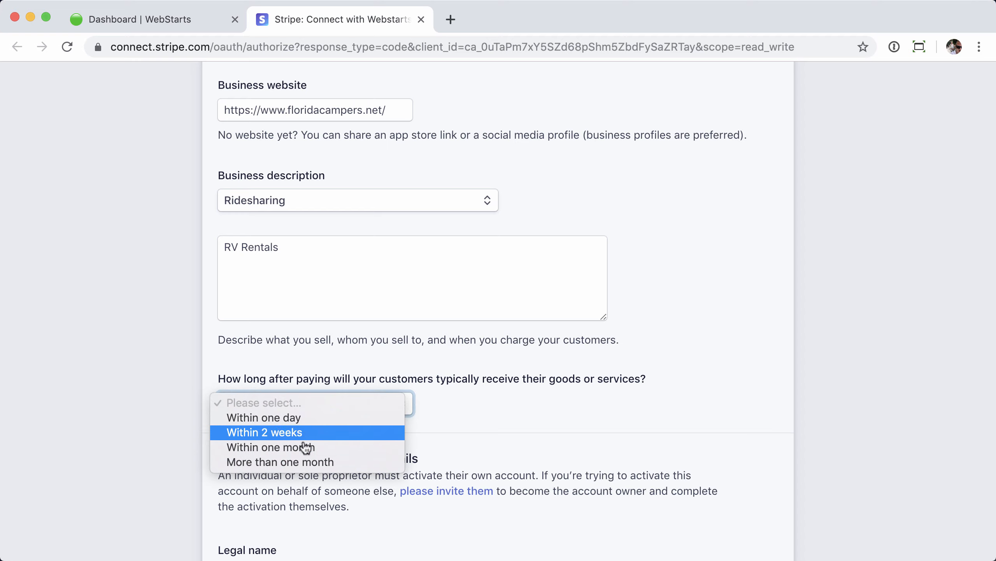
- Set service delivery to within one month and yearly volume to less than $100,000
click(289, 452)
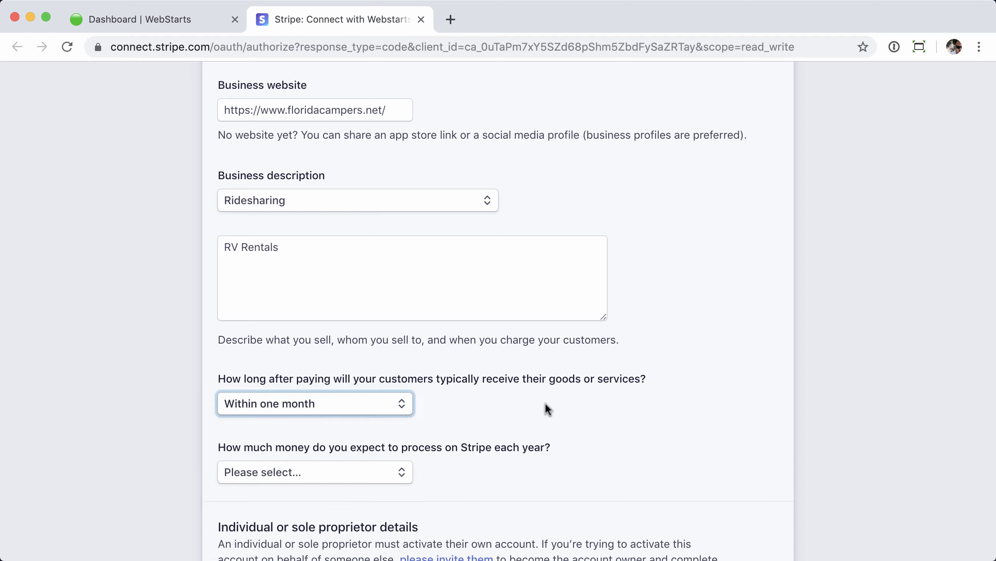
scroll(546, 404, down, 7)
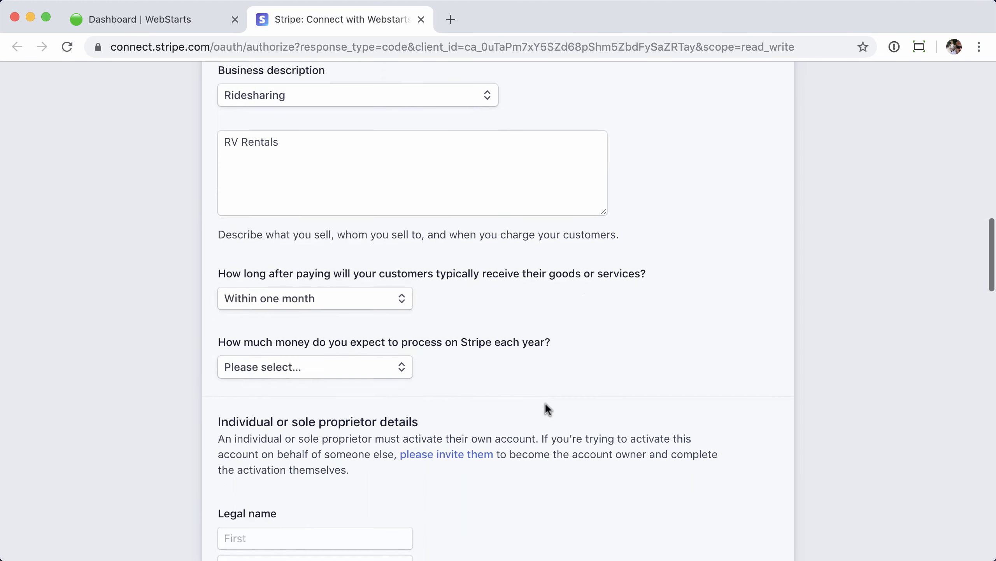
scroll(545, 403, down, 3)
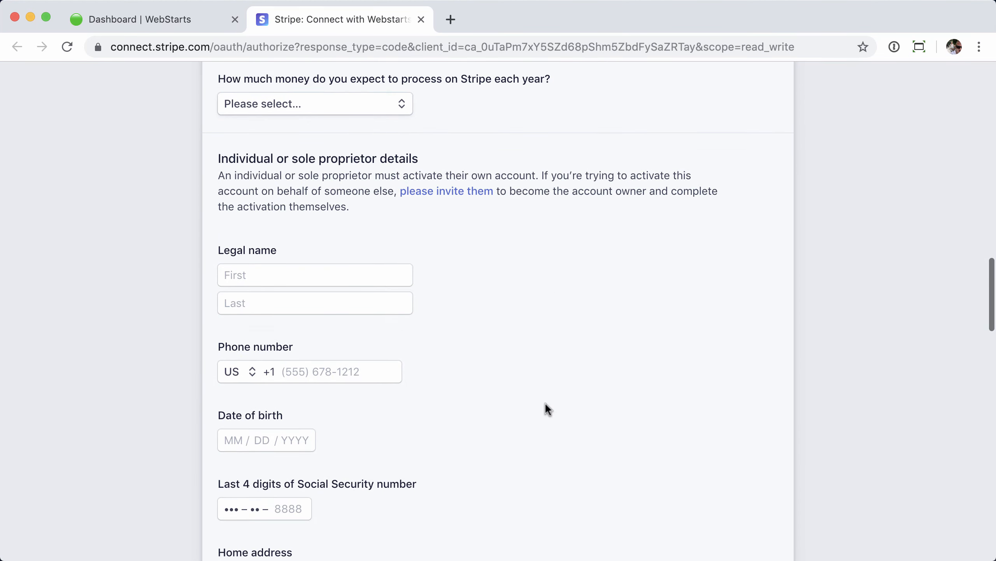
click(331, 106)
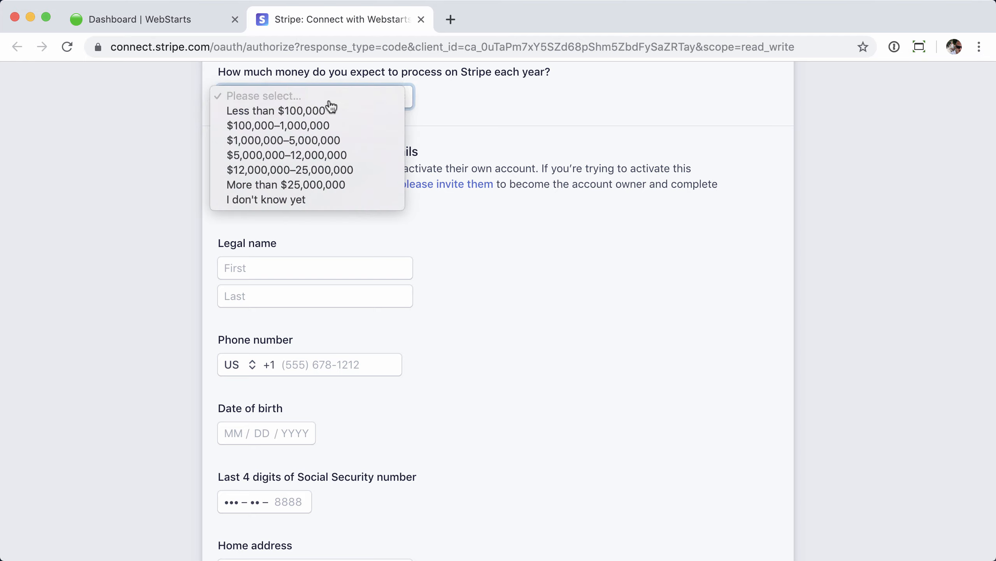
click(288, 112)
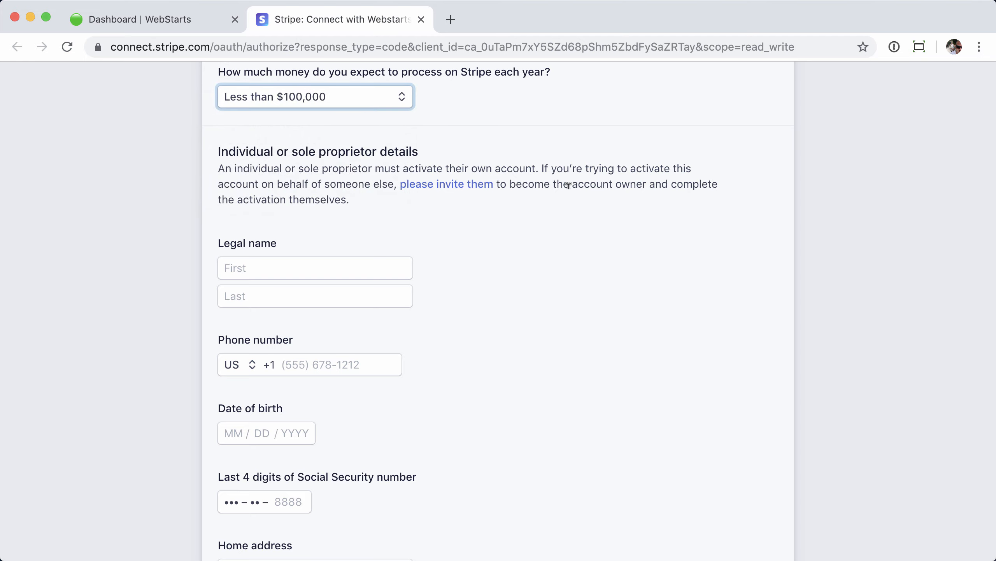
scroll(569, 192, down, 1)
scroll(568, 187, down, 1)
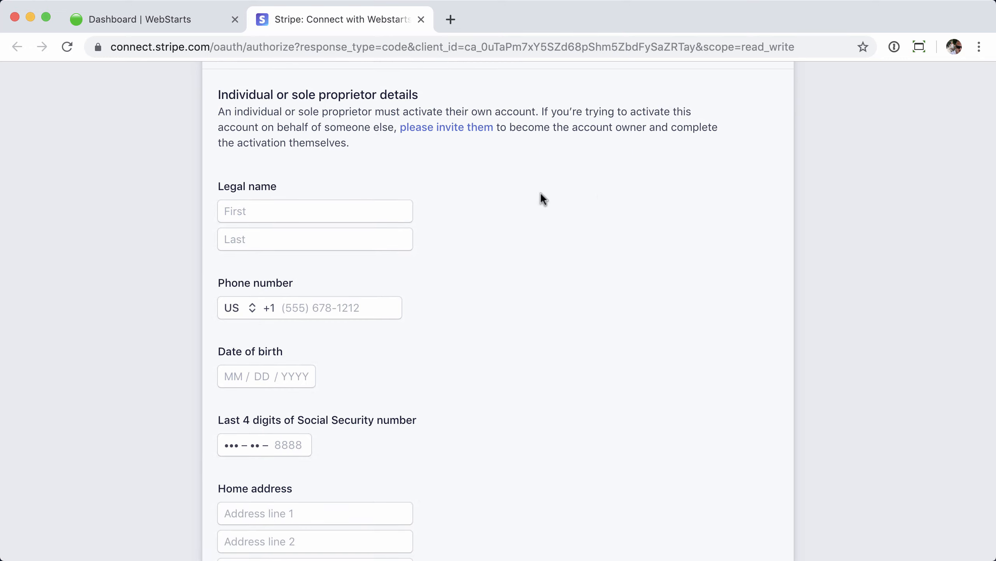
scroll(537, 194, down, 2)
scroll(538, 195, down, 3)
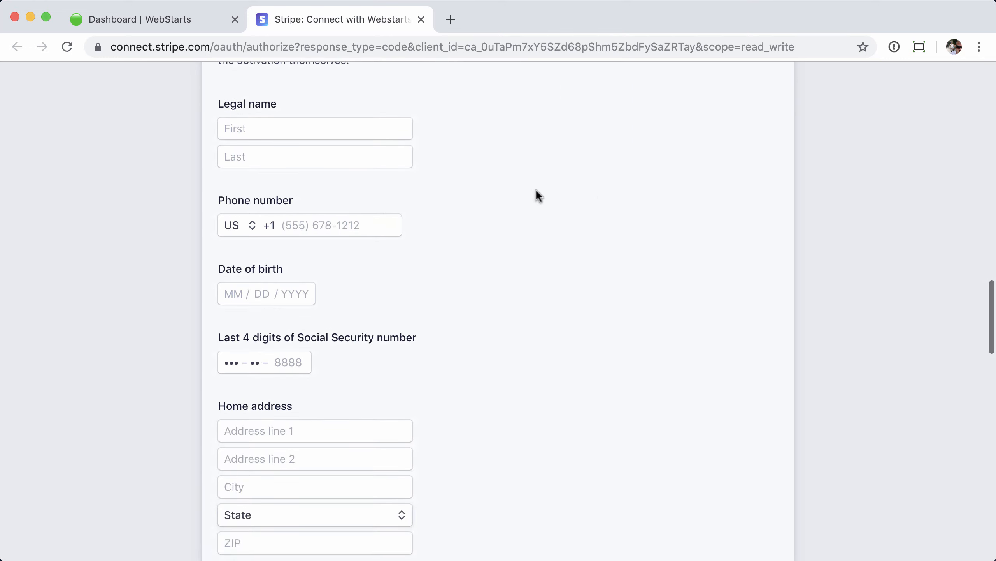
- Enter the owner's legal first and last name in their separate fields
click(294, 104)
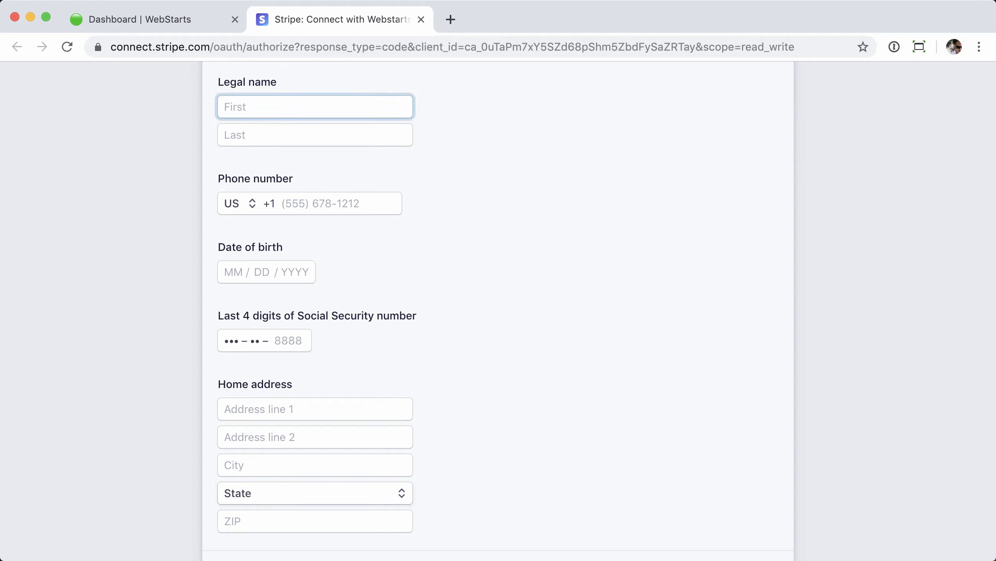
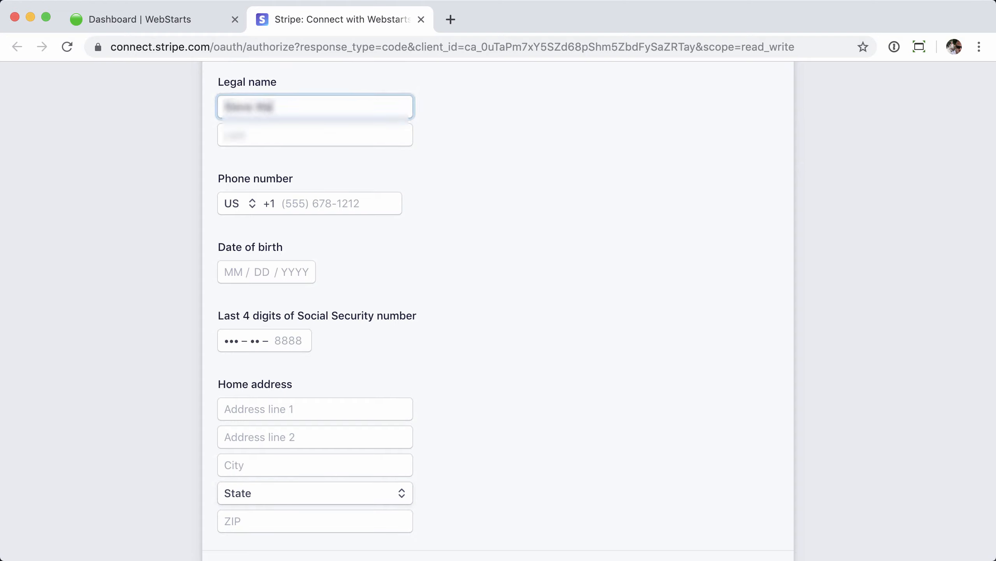
key(Tab)
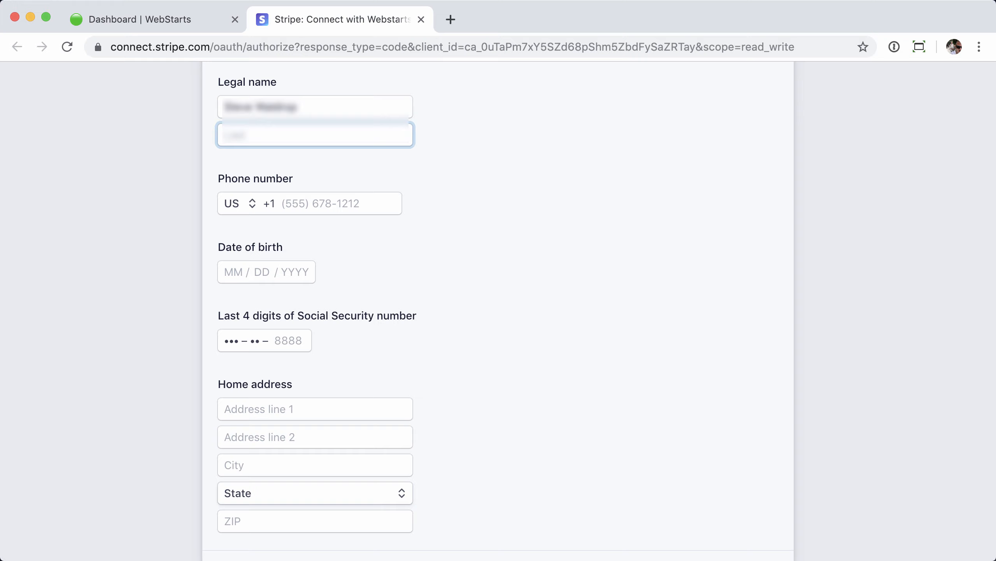
double_click(273, 103)
key(BackSpace)
click(269, 125)
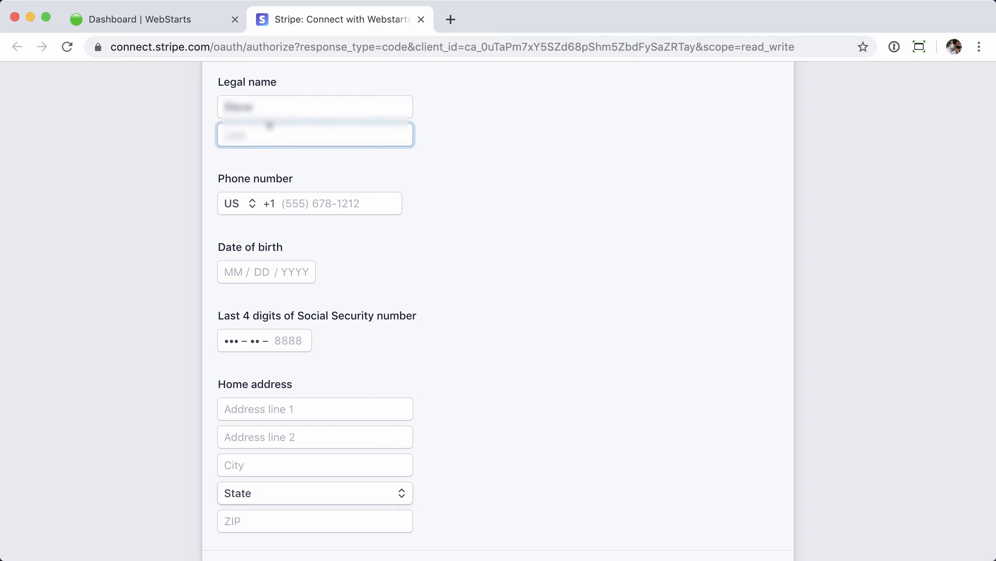
text(Waldrop)
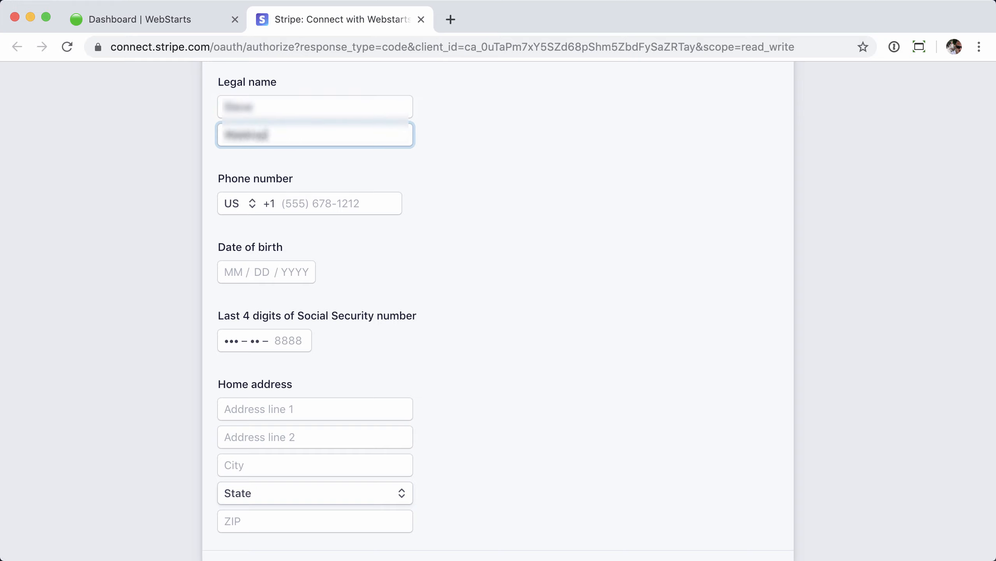
- Fill in the owner's phone, date of birth, SSN last four and autofilled home address
click(309, 193)
text(85????????)
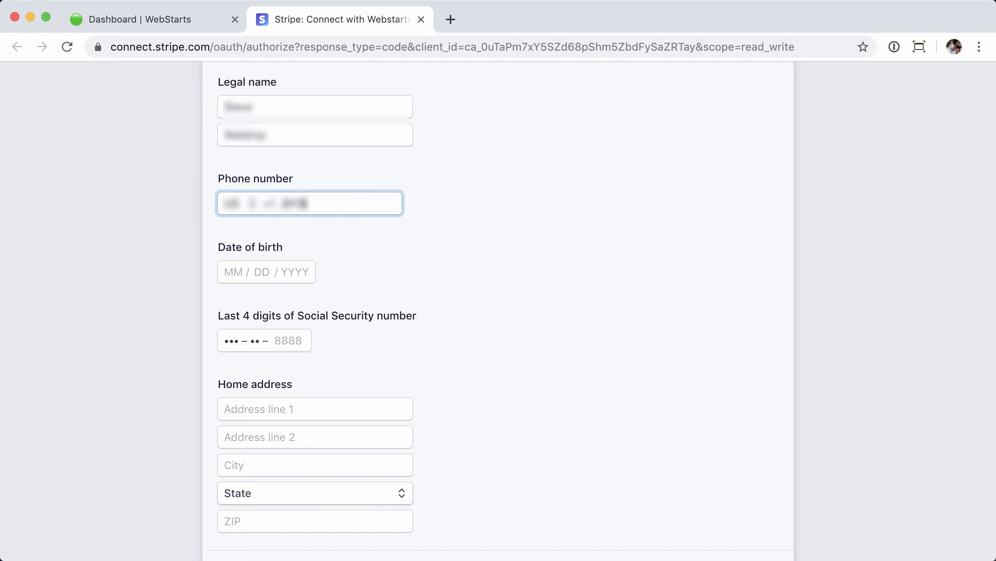
click(265, 271)
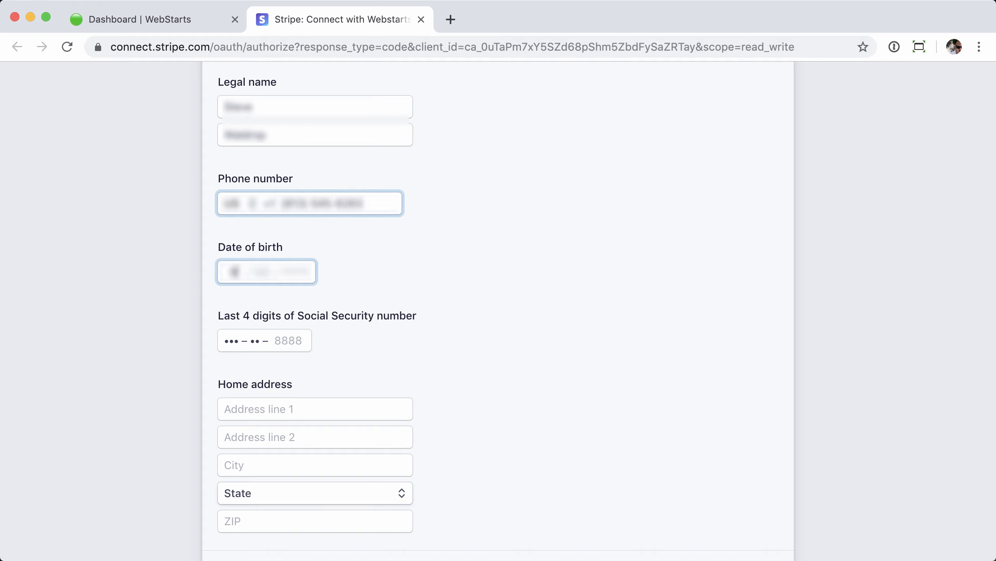
click(282, 345)
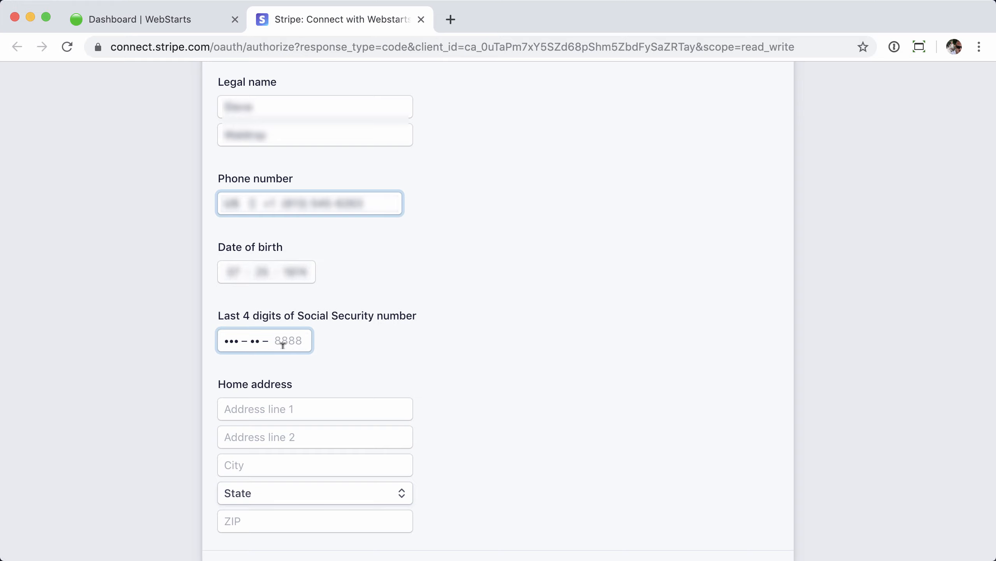
text(????)
click(465, 313)
click(322, 407)
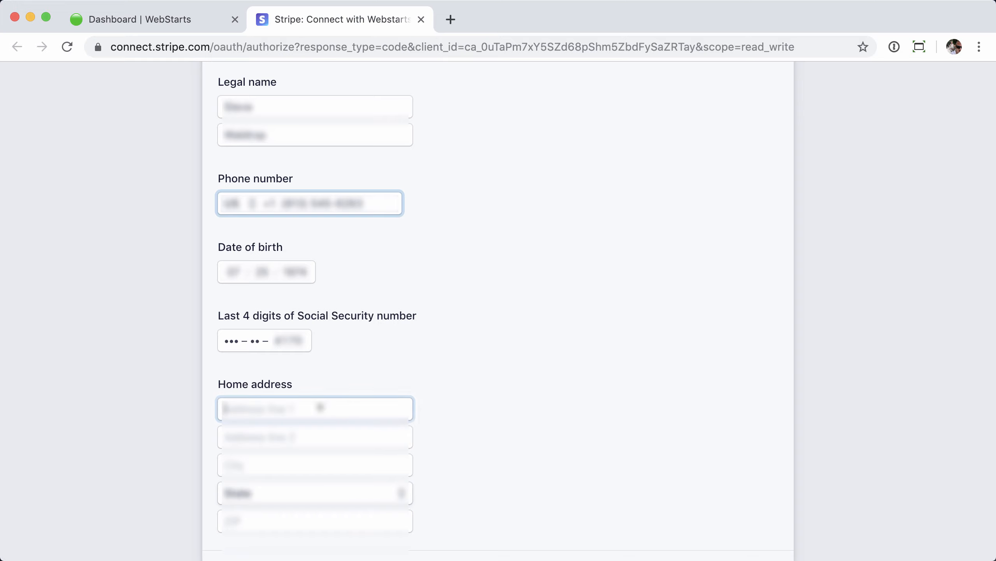
text(18802)
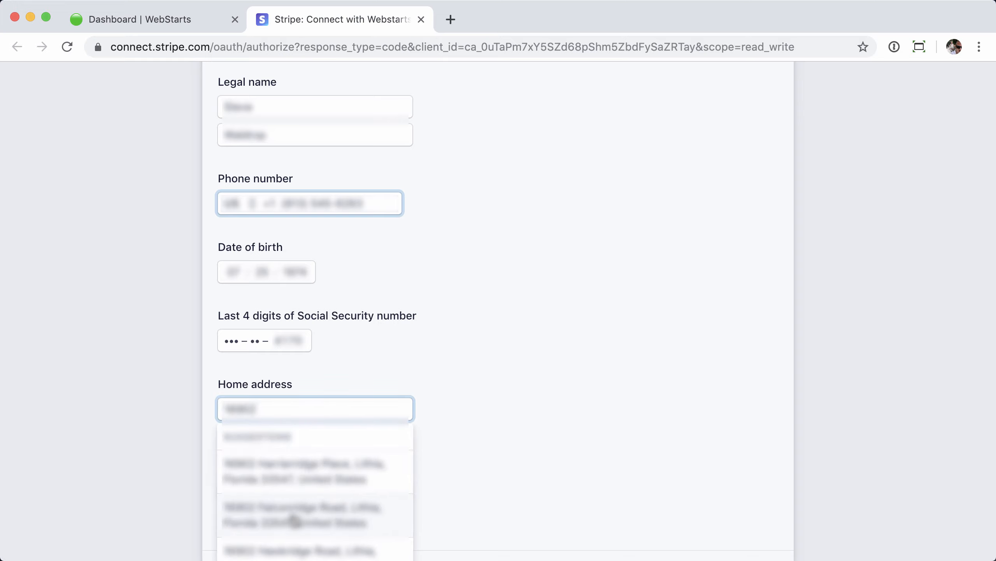
click(281, 518)
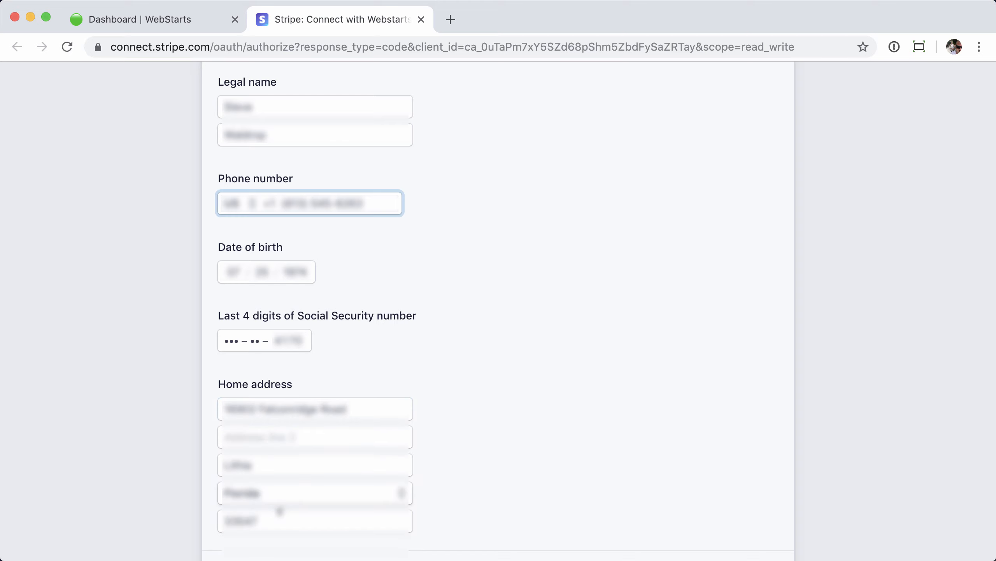
- Set the statement descriptor to 'Florida Campers' and enter the support phone number
scroll(485, 433, down, 1)
scroll(485, 433, down, 12)
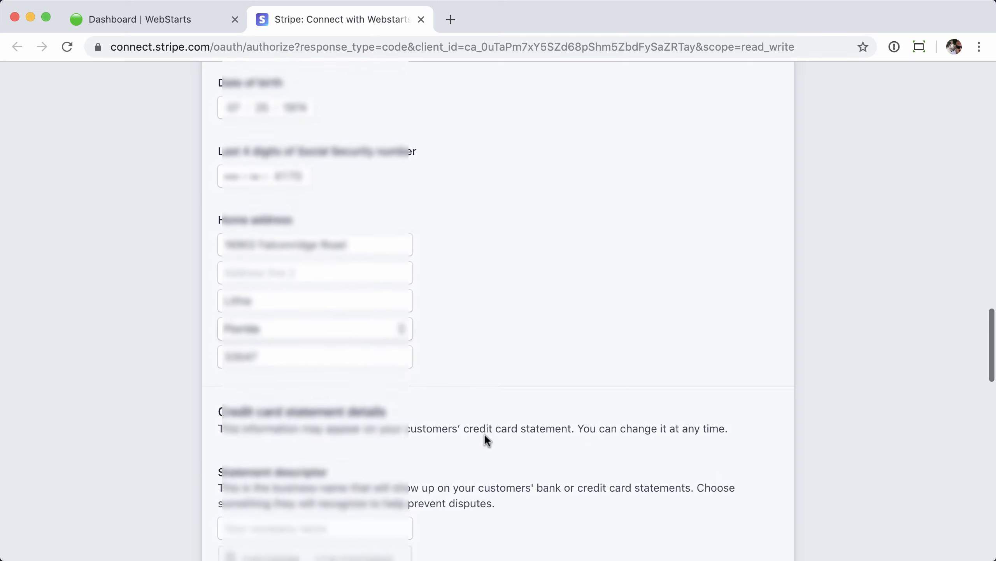
scroll(485, 433, up, 1)
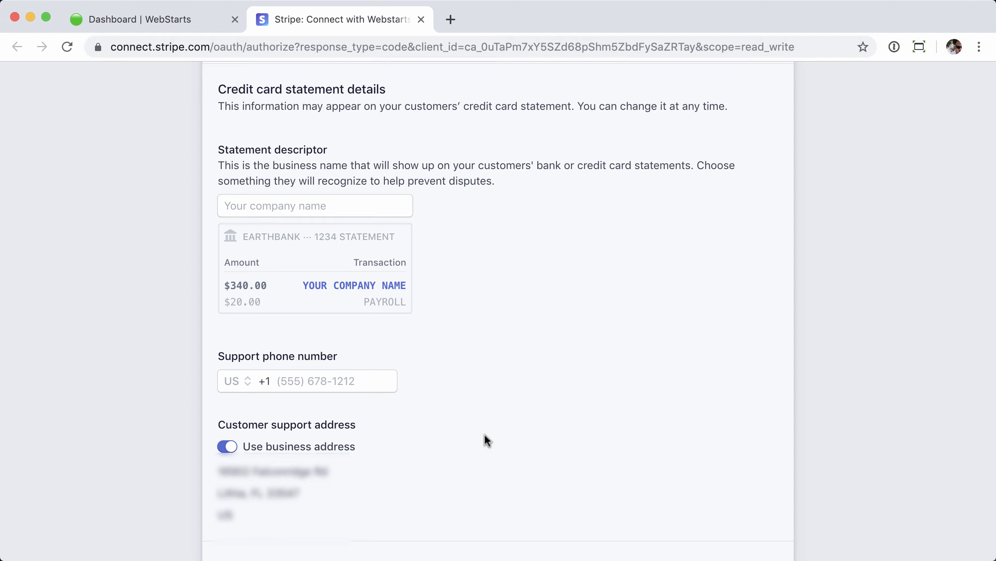
click(318, 203)
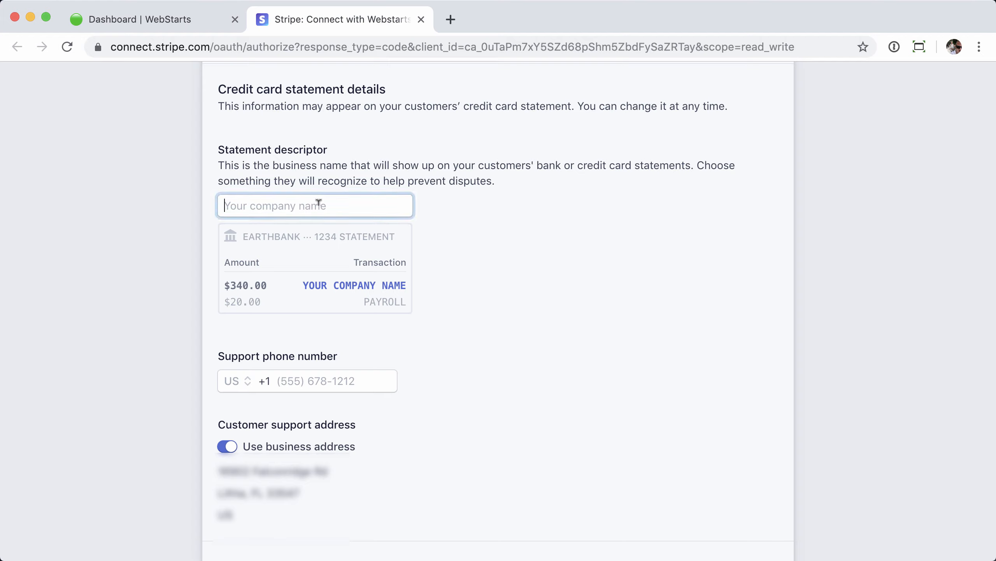
text(F)
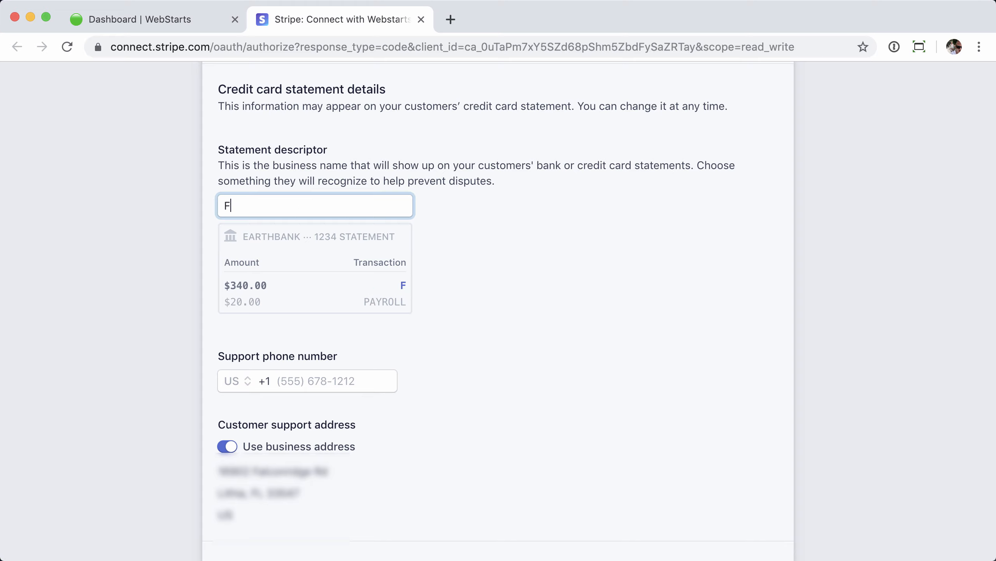
text(lorida C)
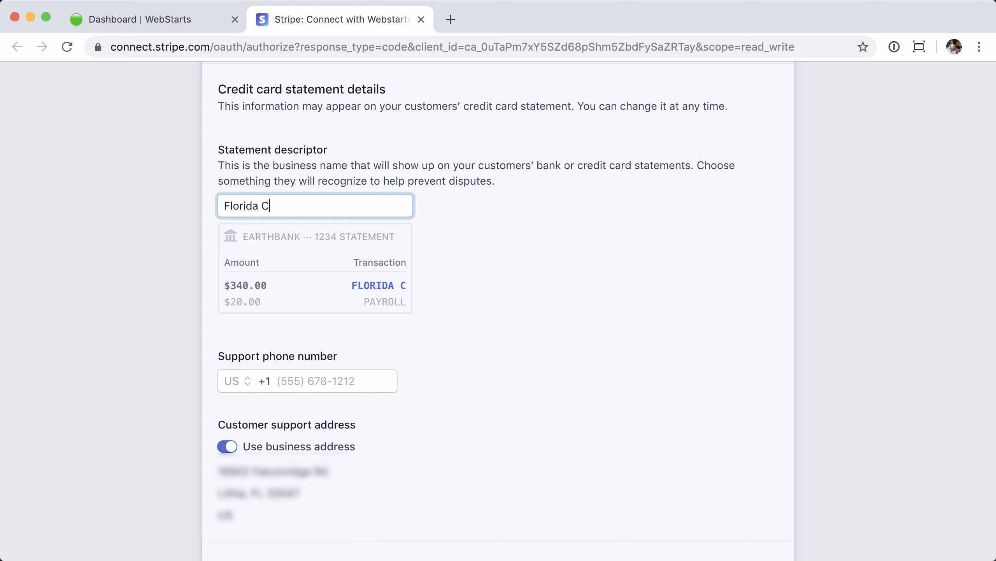
text(ampers)
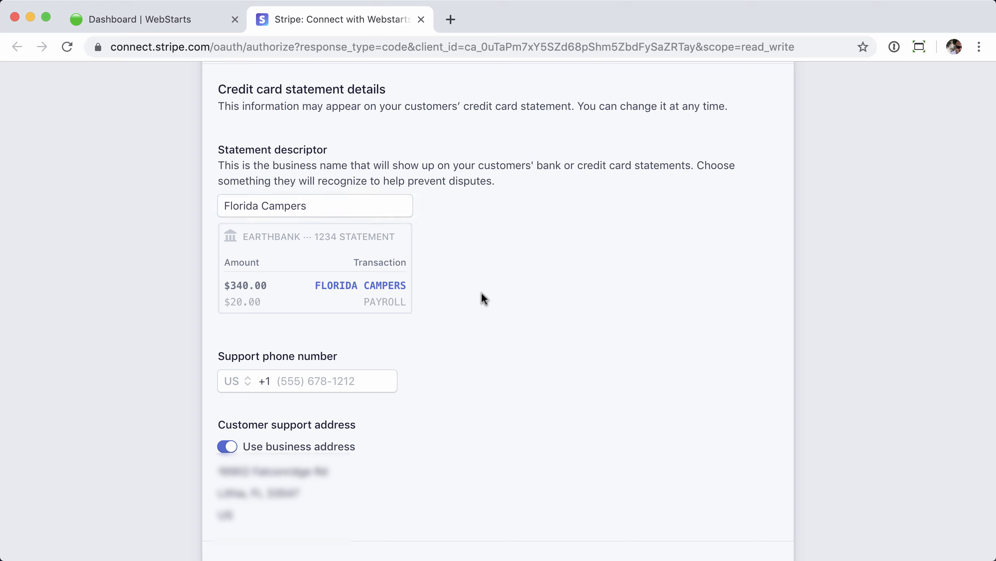
click(350, 374)
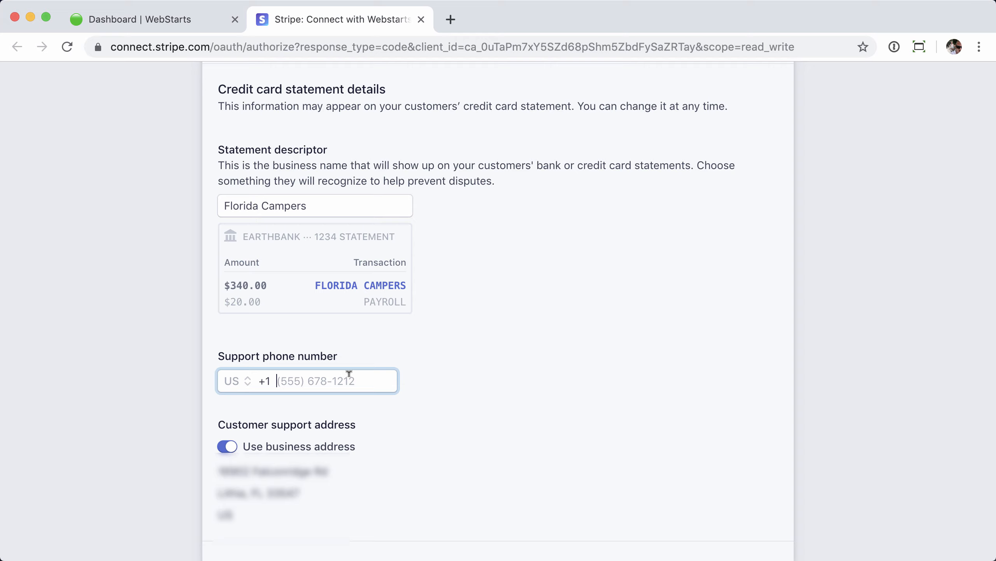
text(??????)
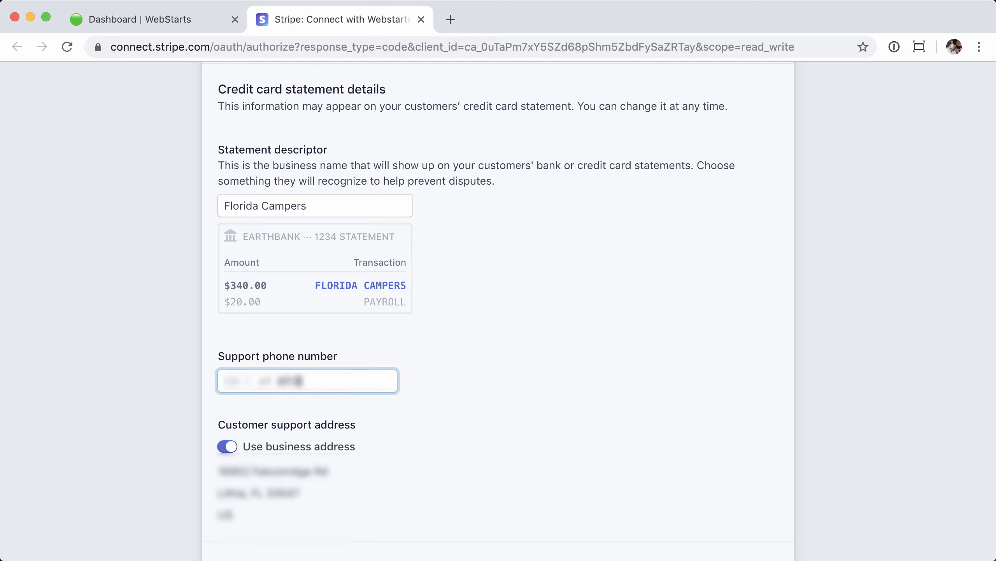
text(????)
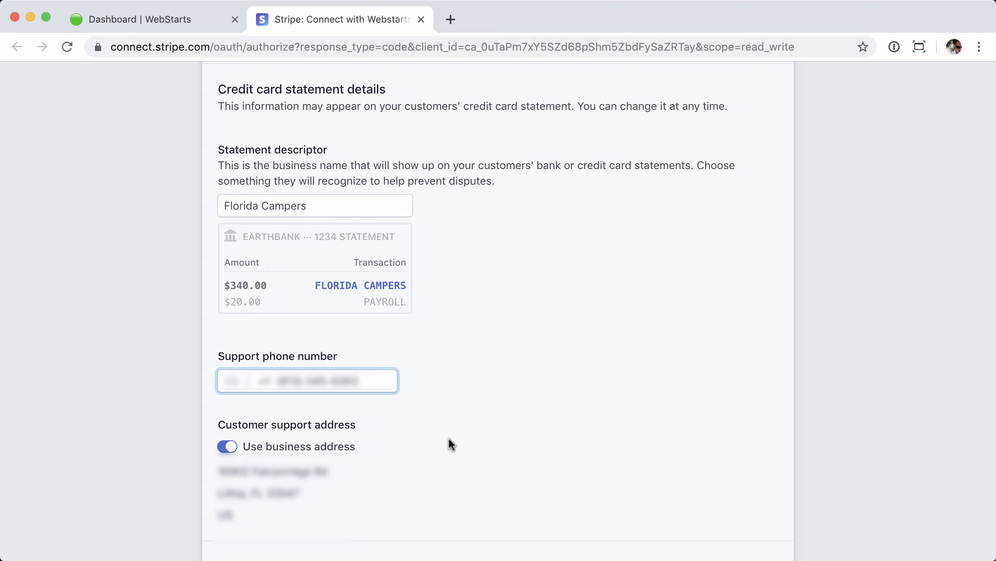
- Paste the checking account's routing number into Bank details
scroll(449, 442, down, 10)
scroll(449, 436, down, 5)
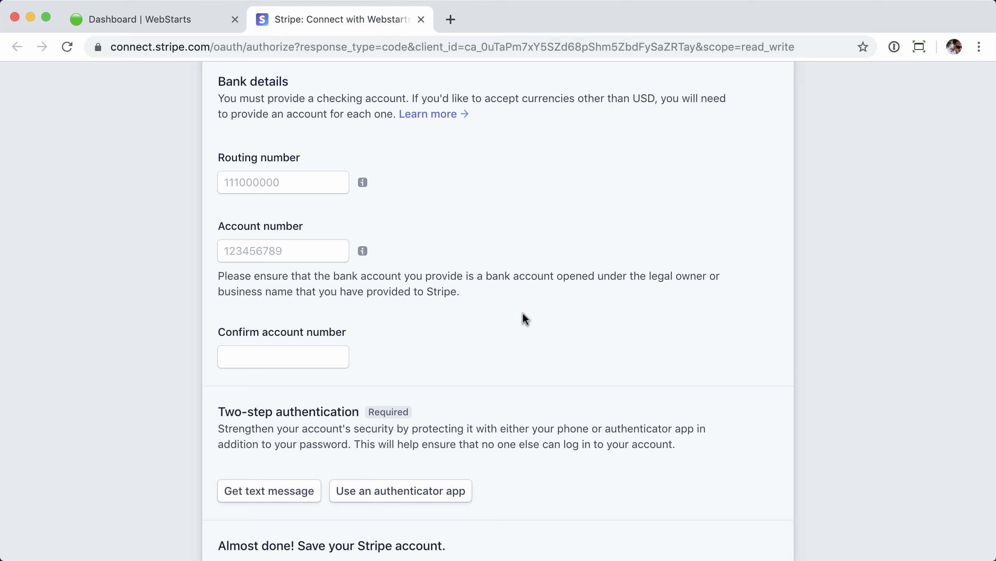
click(995, 157)
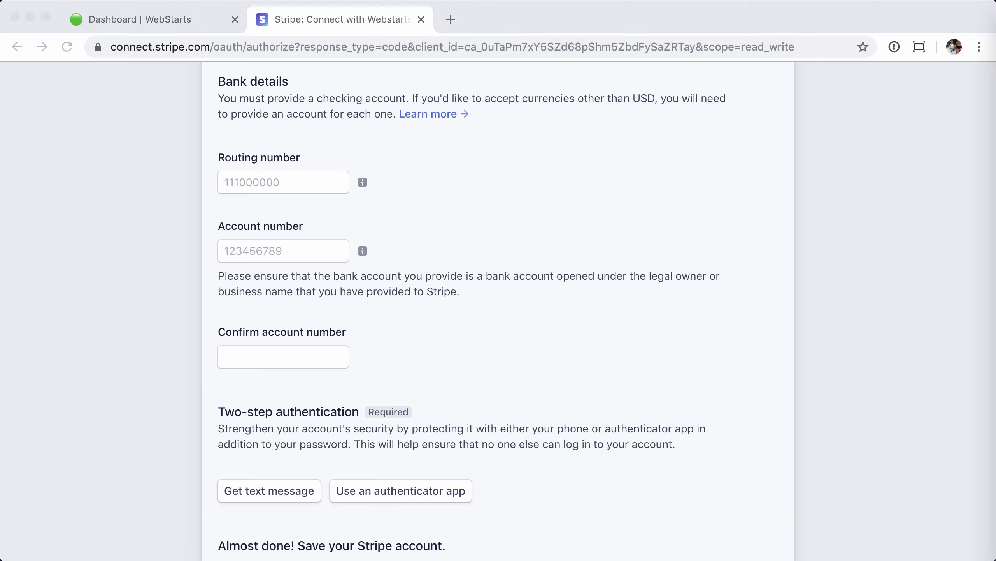
click(300, 187)
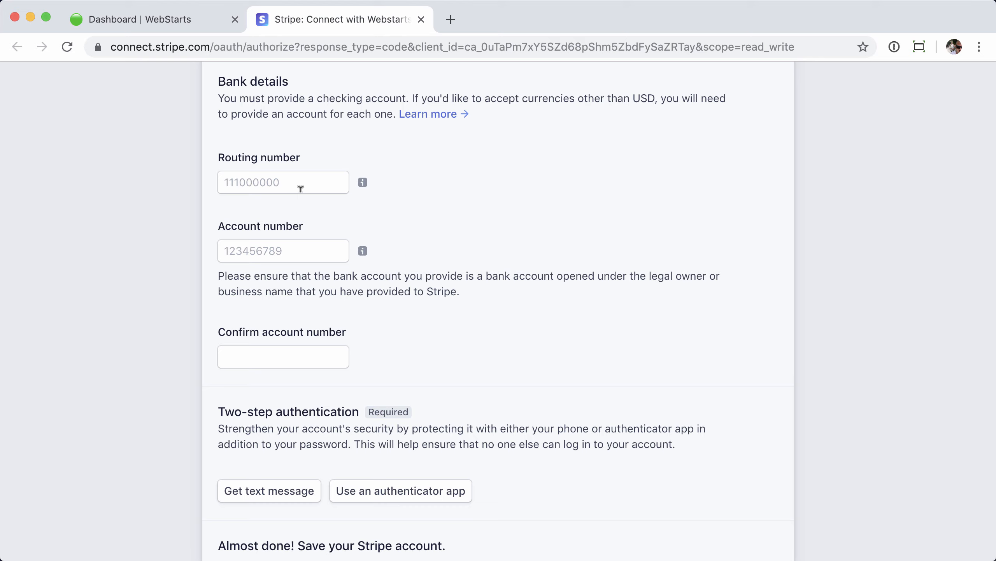
click(300, 188)
key(super+v)
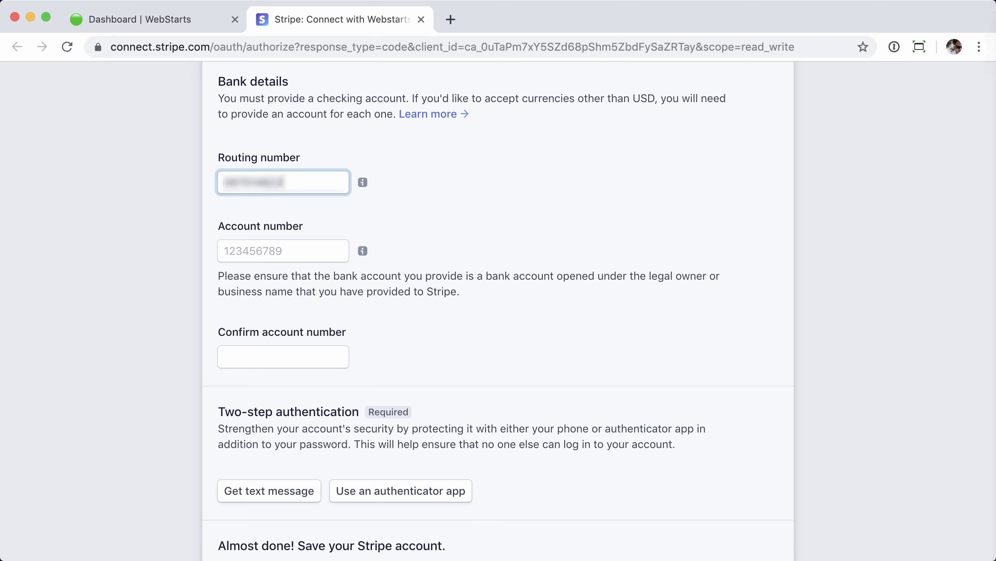
- Paste the account number, then paste it again into Confirm account number
click(995, 157)
click(250, 260)
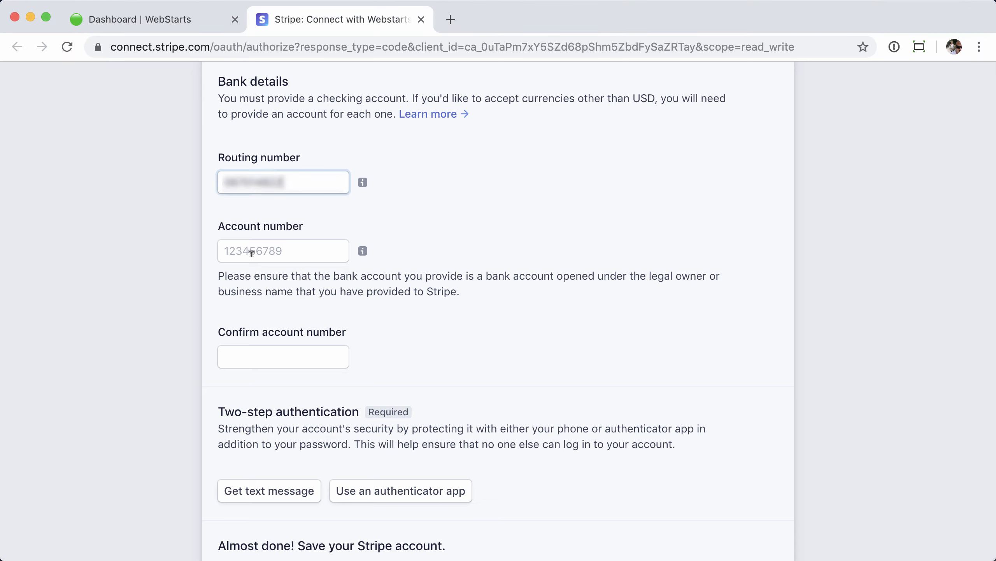
click(226, 251)
key(super+v)
click(285, 356)
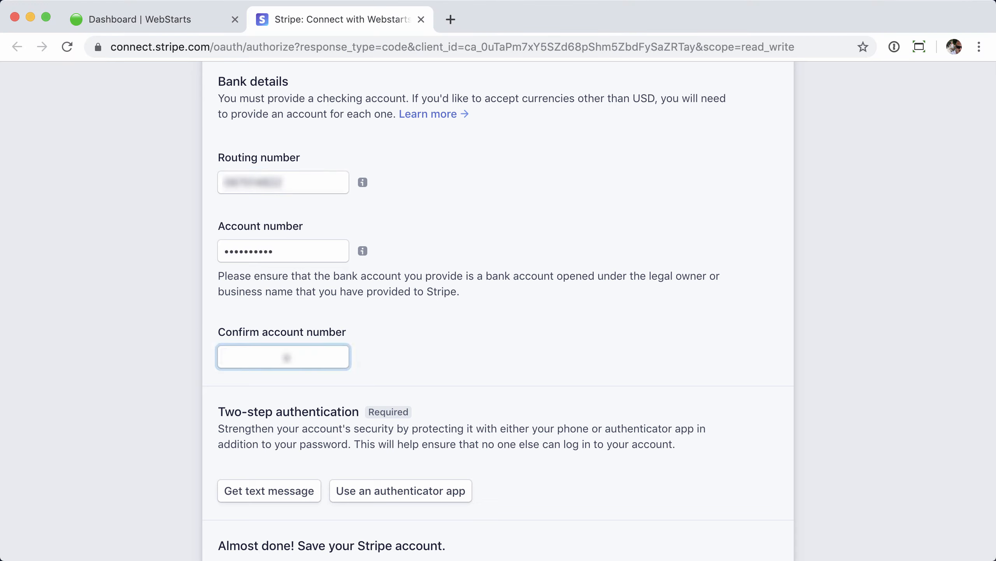
key(super+v)
click(485, 351)
scroll(485, 351, down, 7)
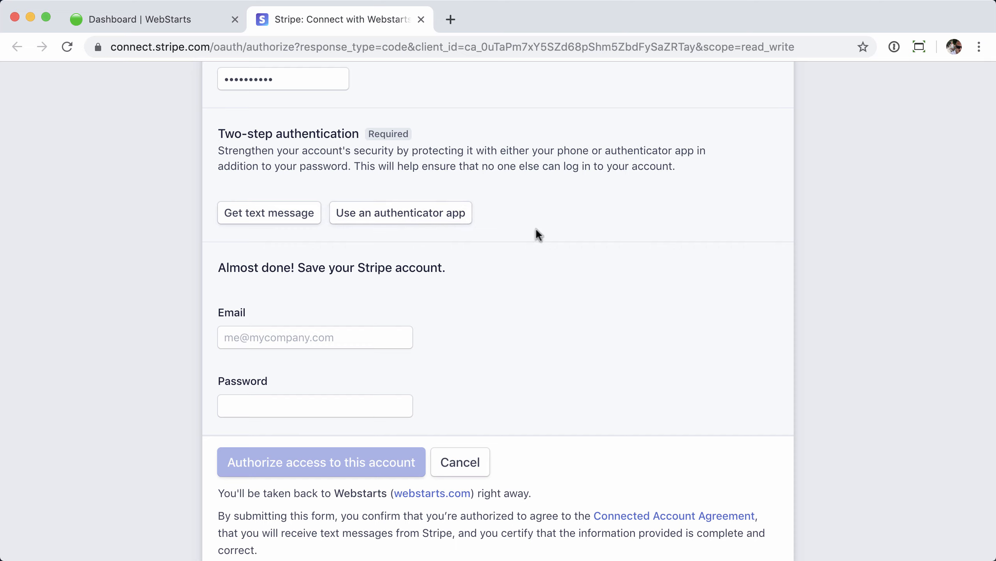
- Enable text-message two-step authentication with a mobile number and the texted 6-digit code
click(268, 213)
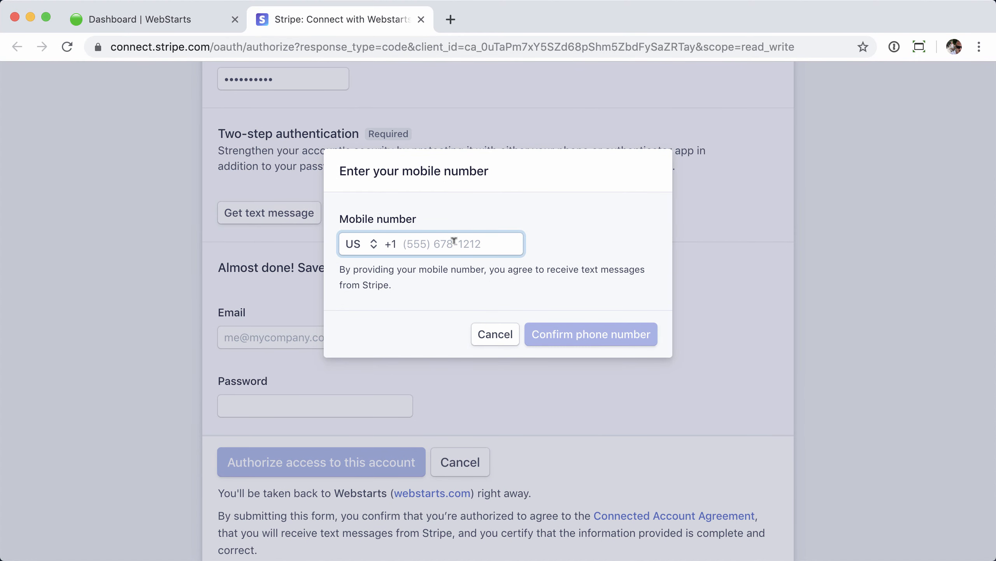
text(**********)
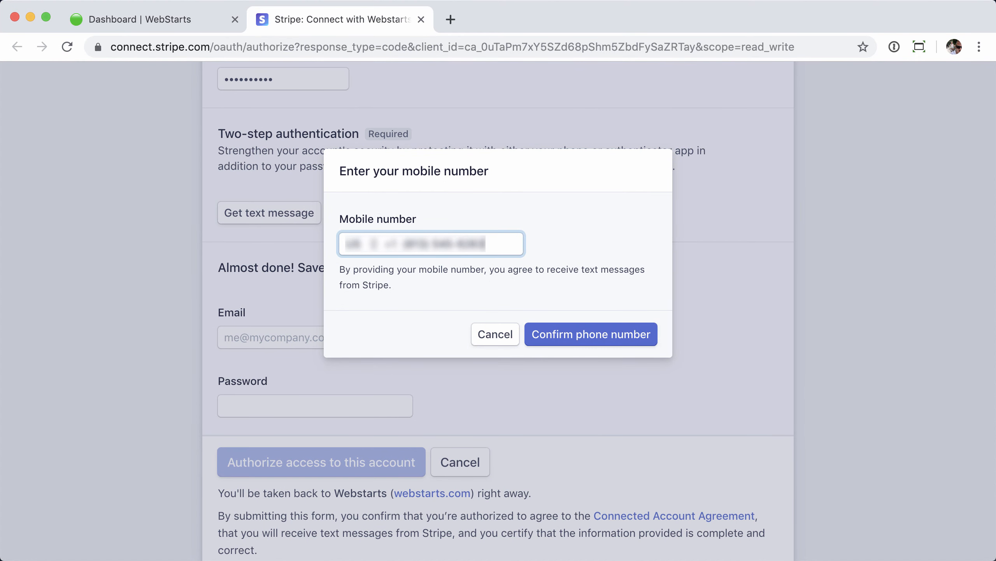
click(593, 331)
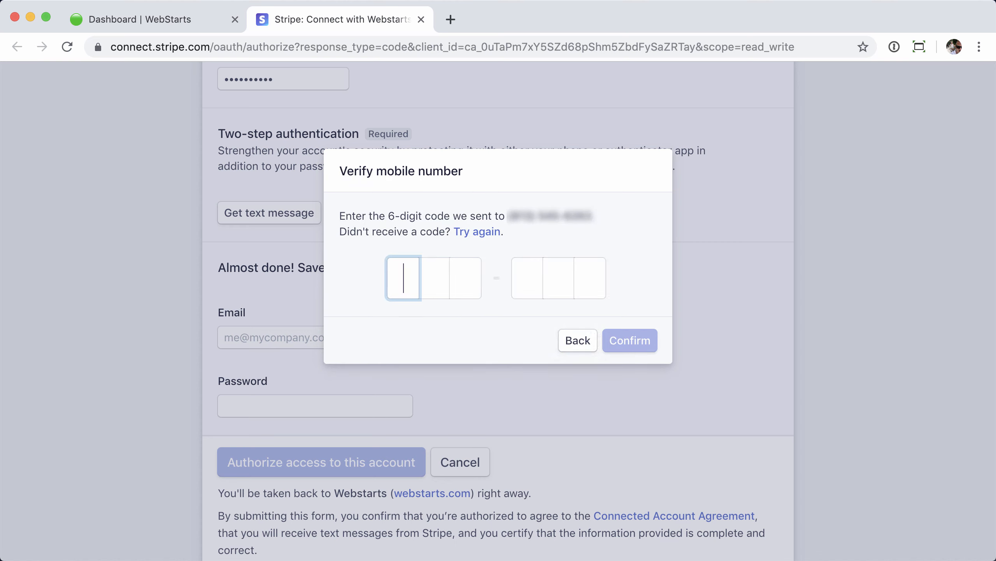
key(super+Tab)
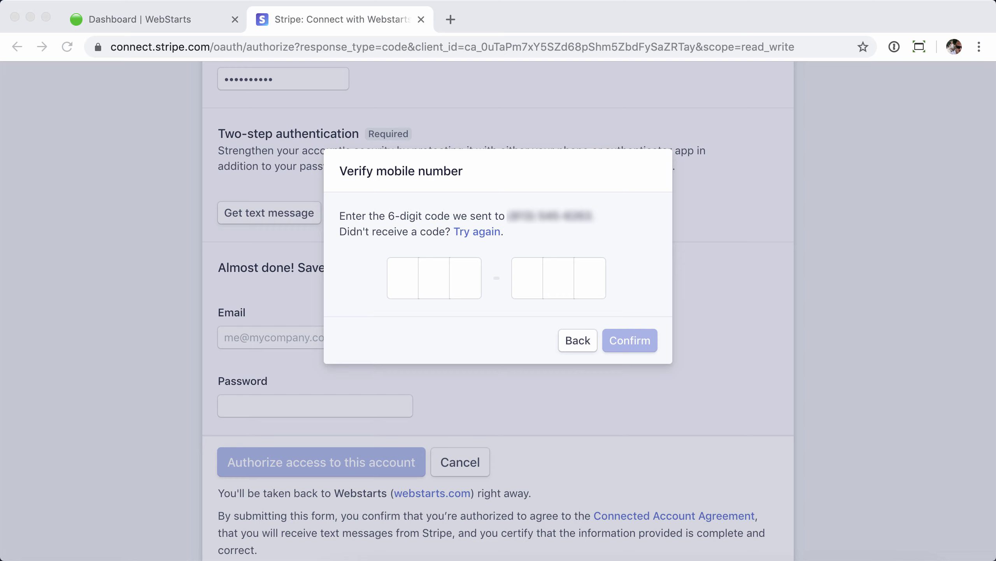
click(398, 281)
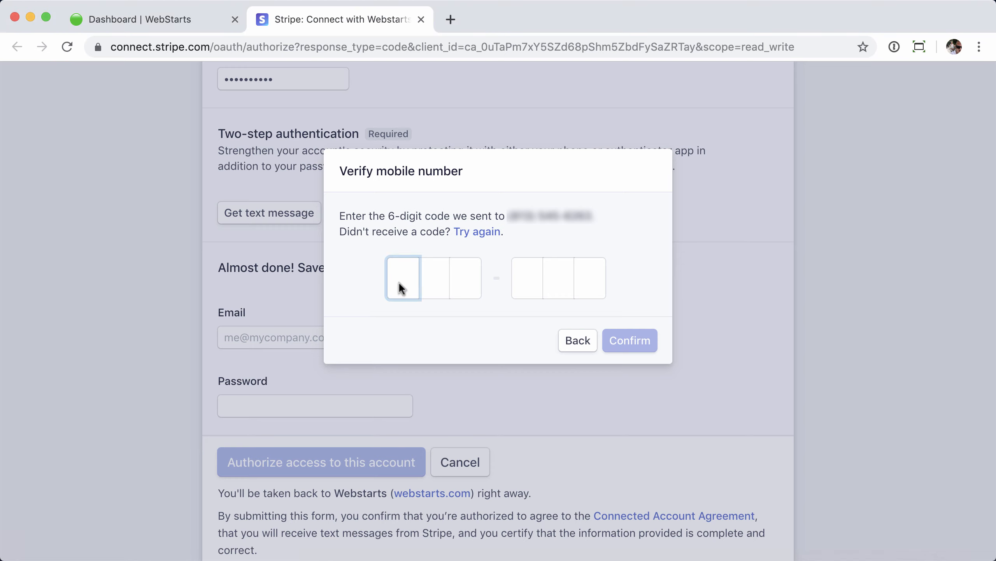
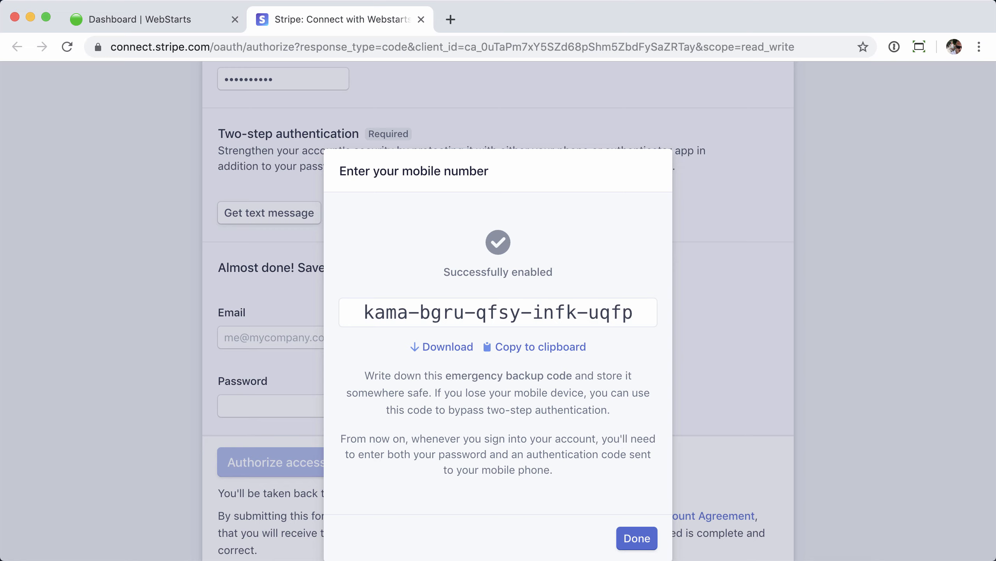
click(638, 539)
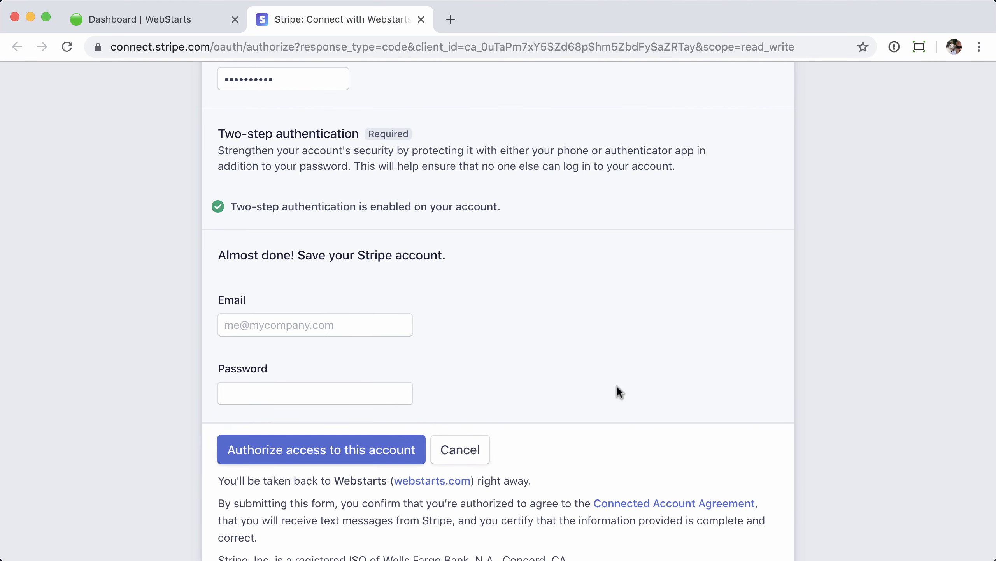
- Paste the login email and password, then authorize WebStarts to access the Stripe account
scroll(617, 386, down, 3)
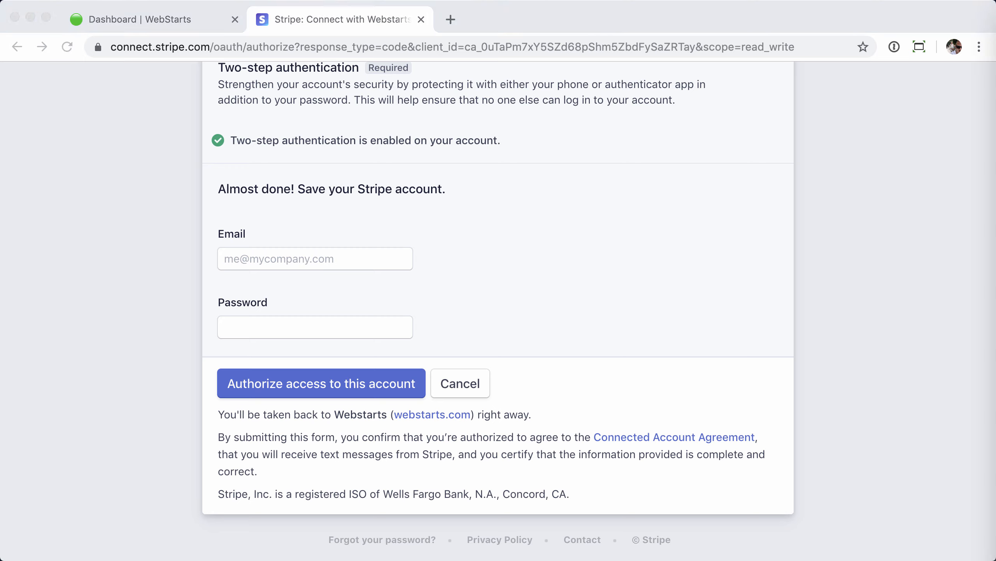
click(333, 258)
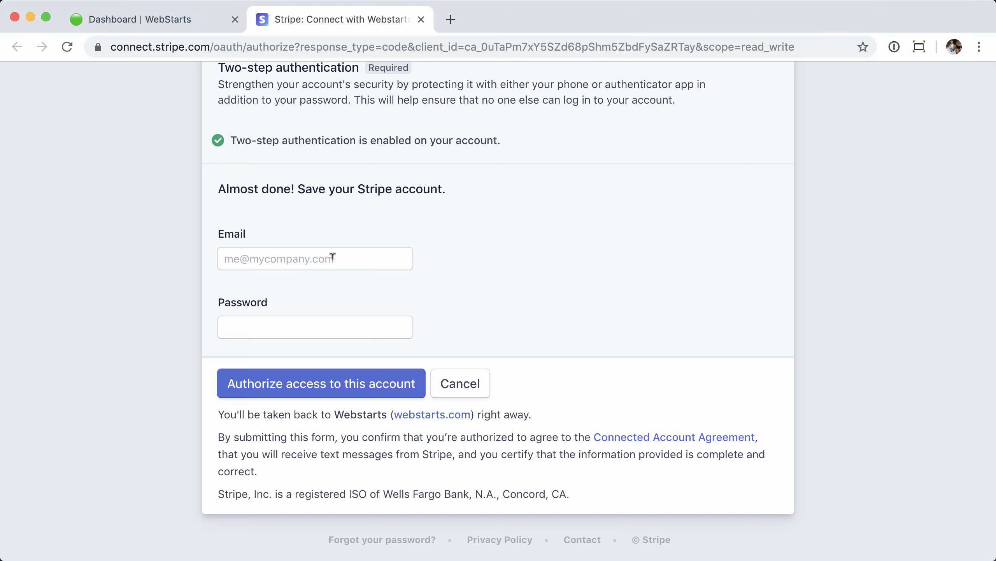
click(333, 258)
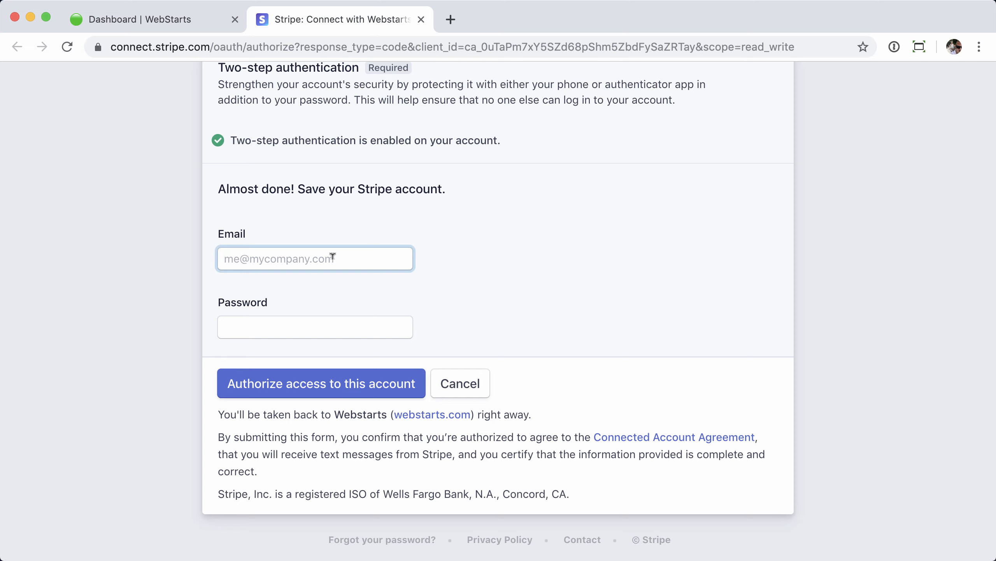
key(super+v)
click(330, 321)
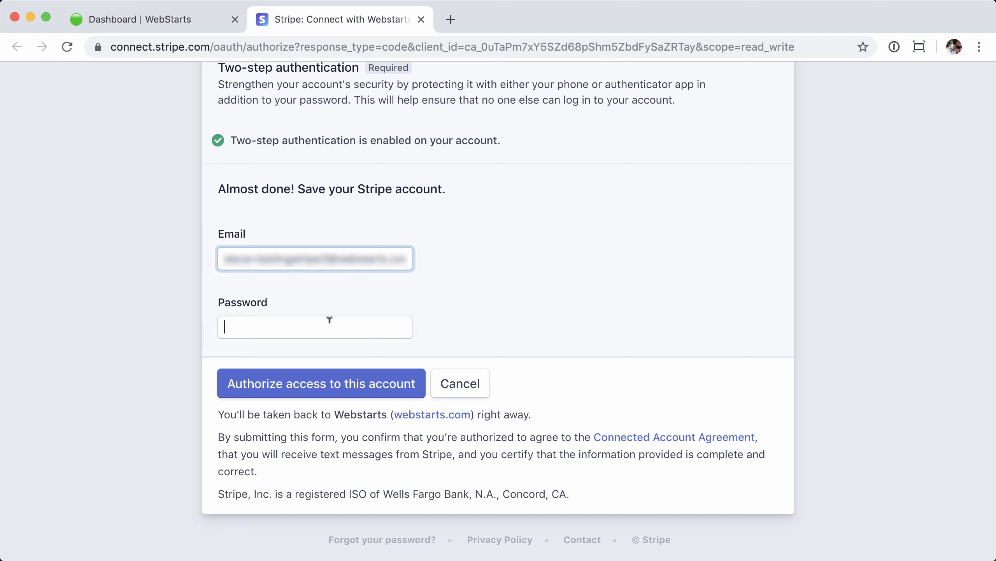
key(super+Tab)
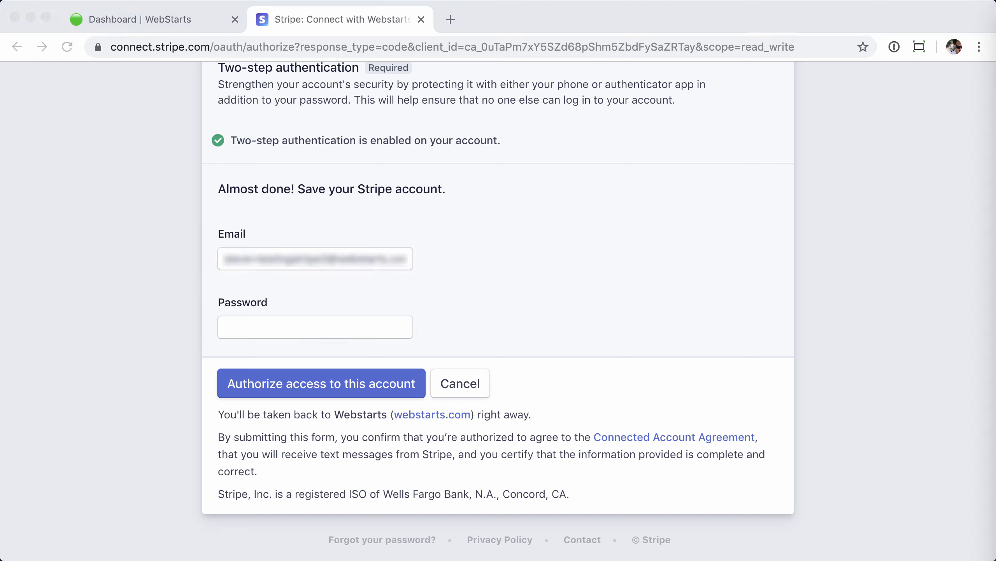
click(363, 329)
key(super+v)
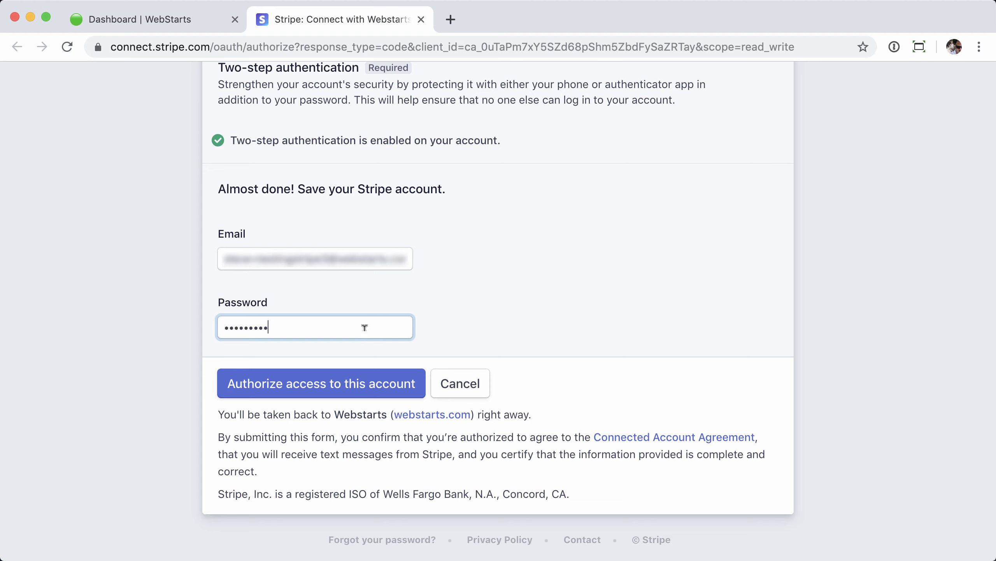
click(484, 304)
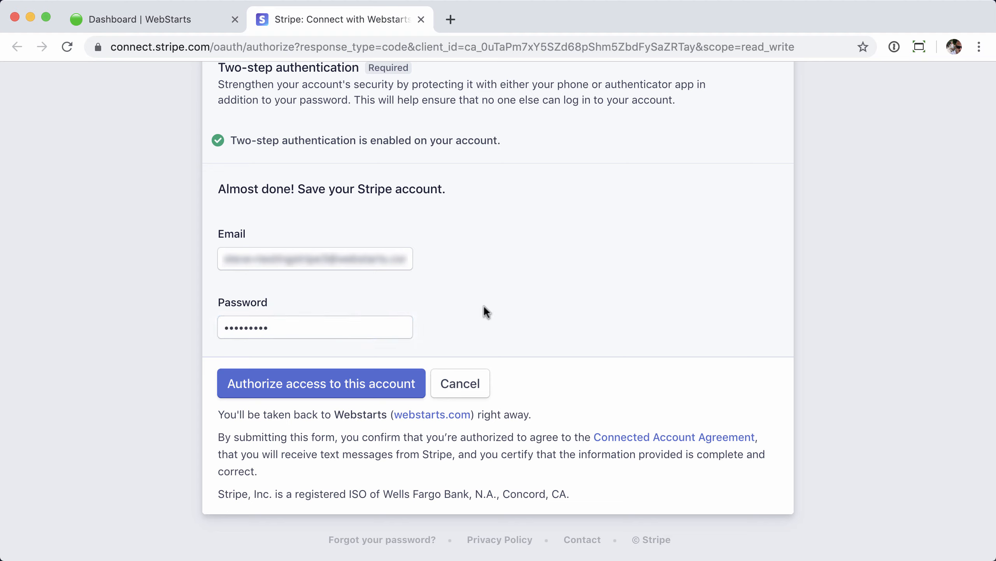
click(321, 386)
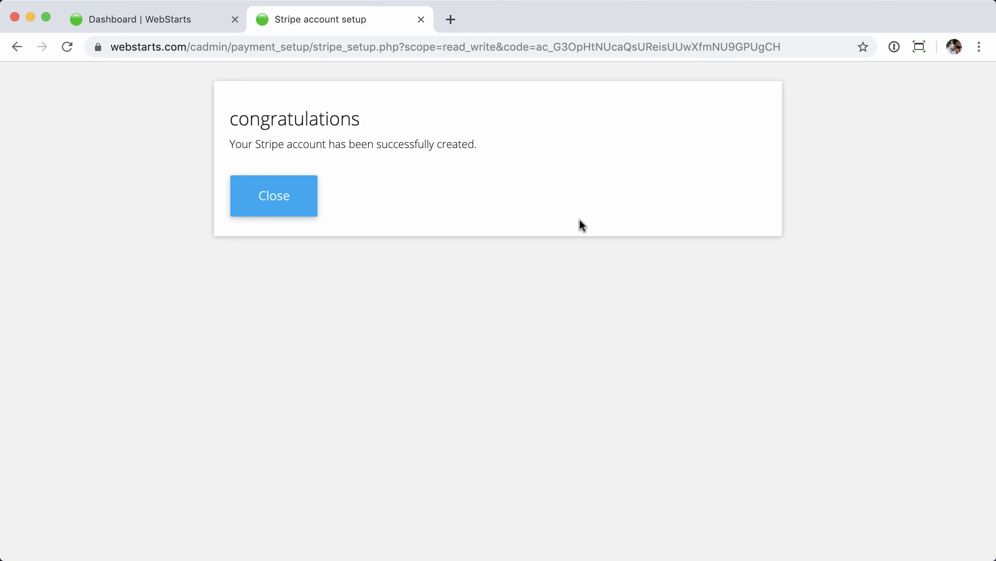
- Close the congratulations page to return to WebStarts Store Settings
click(273, 197)
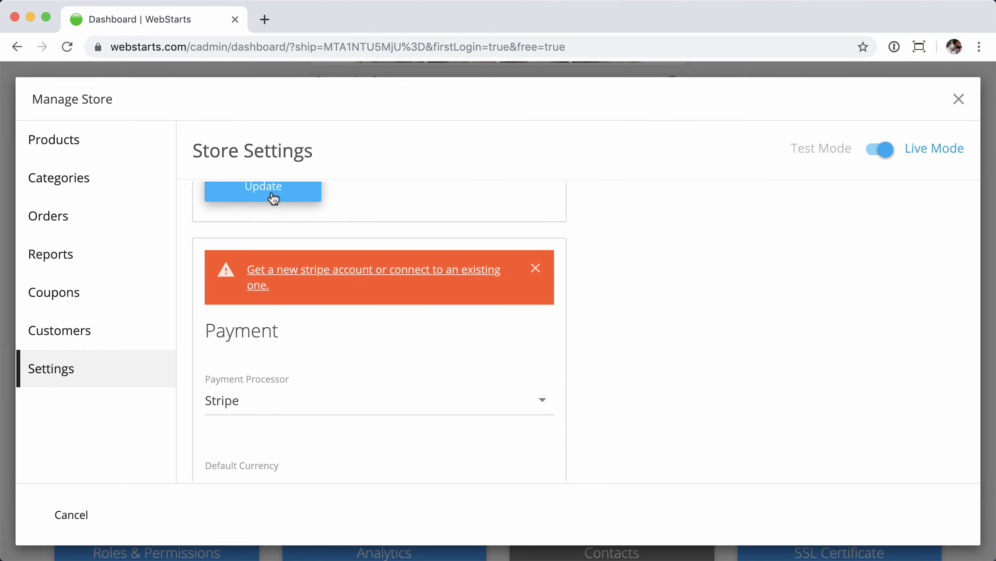